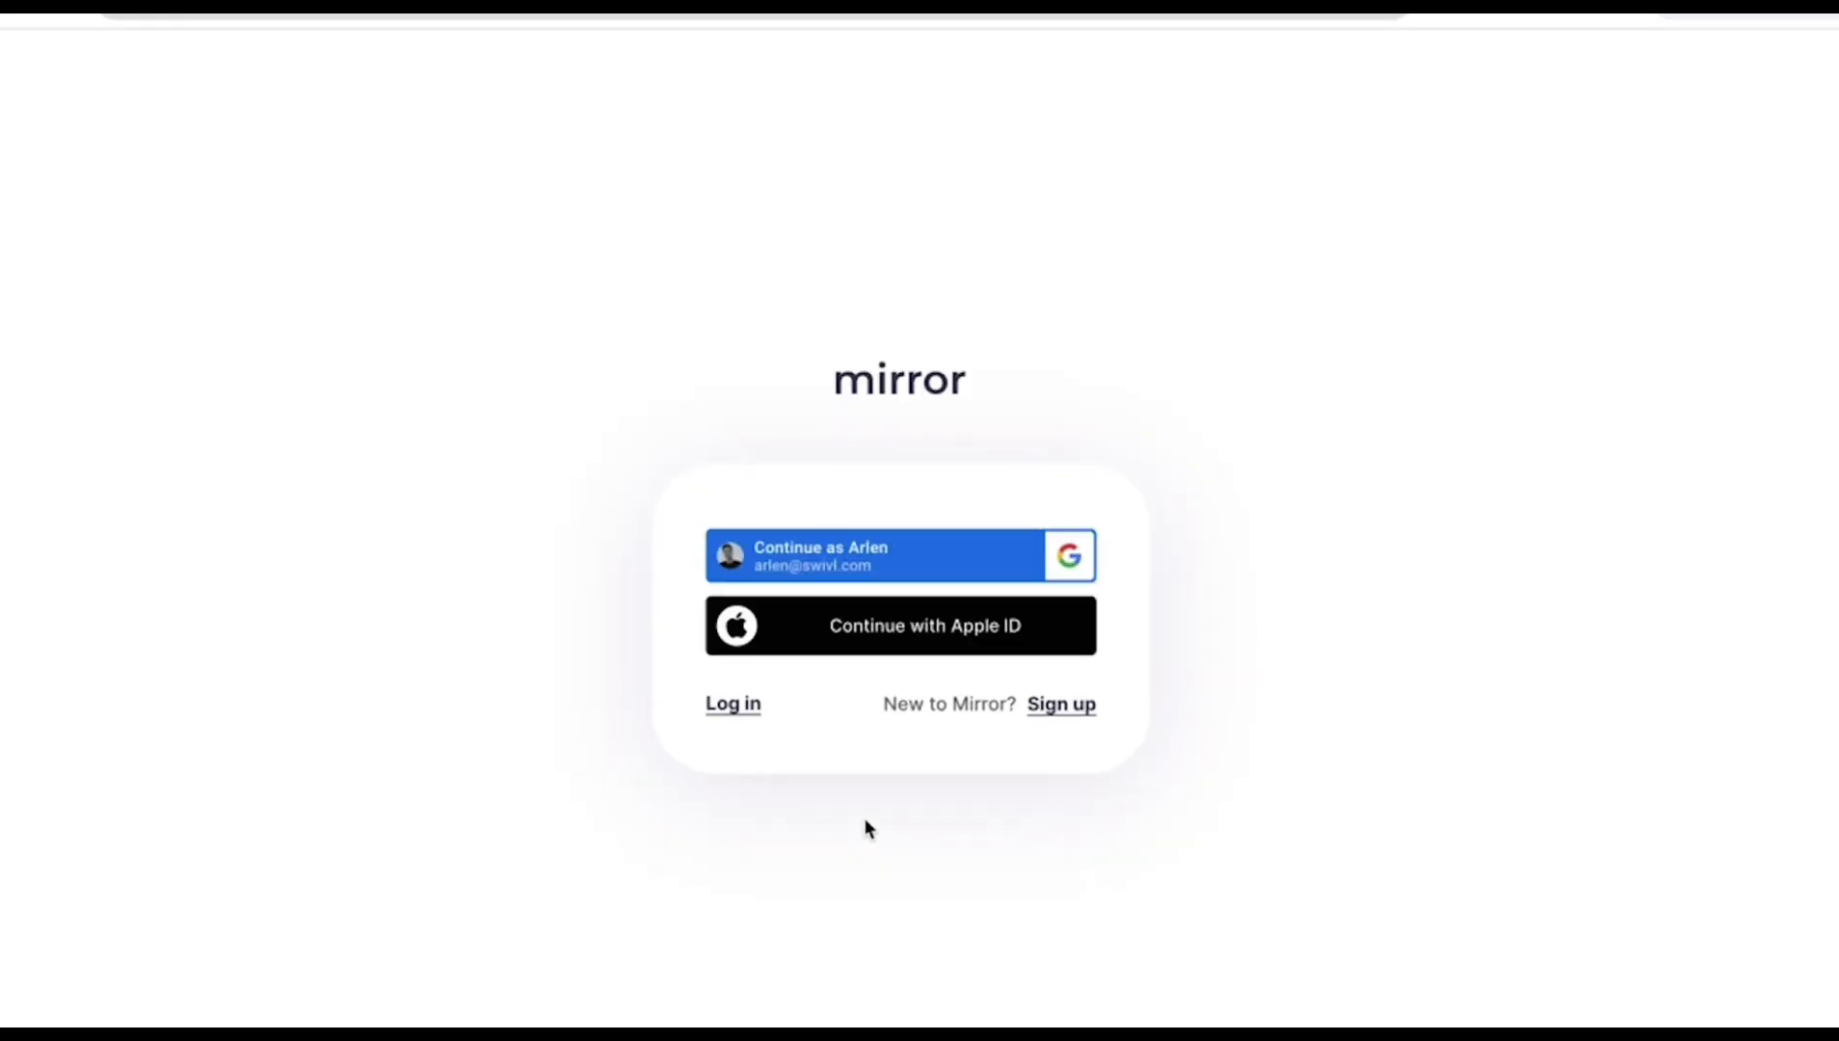
# Sign in to Mirror with the existing Google account.
pyautogui.click(925, 563)
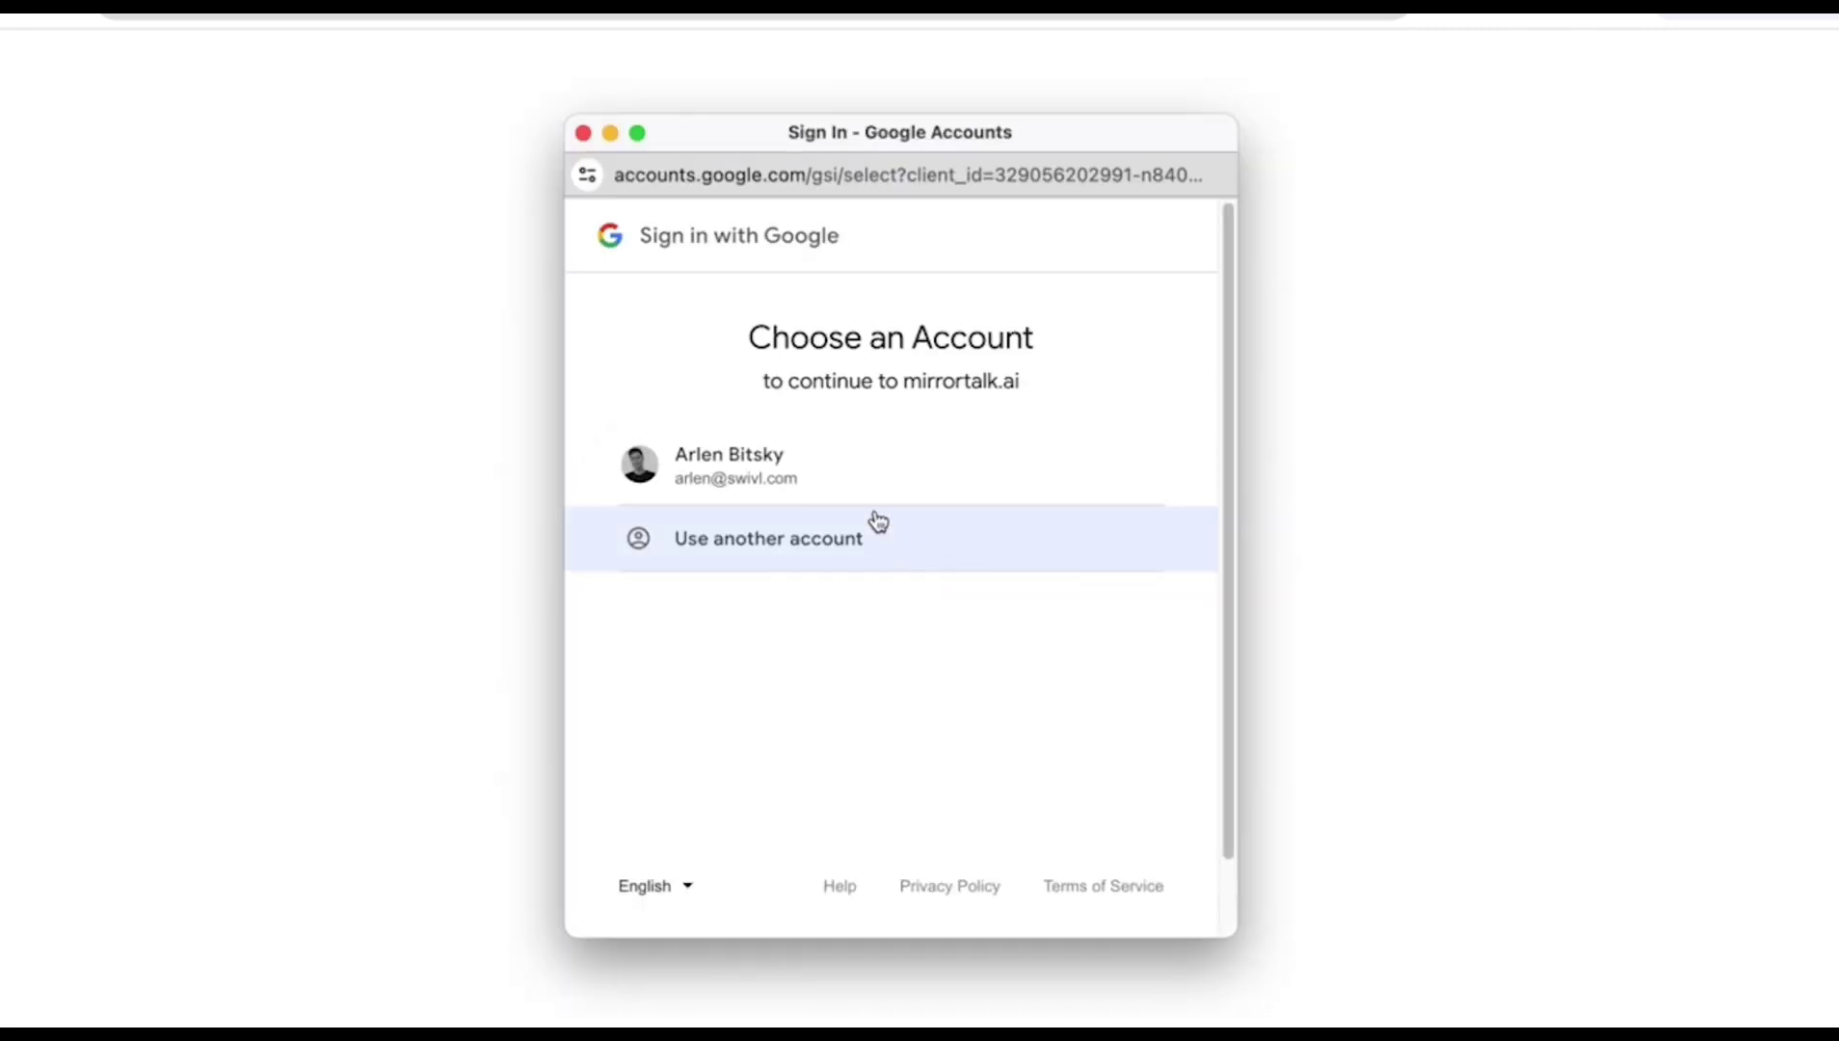
pyautogui.click(842, 486)
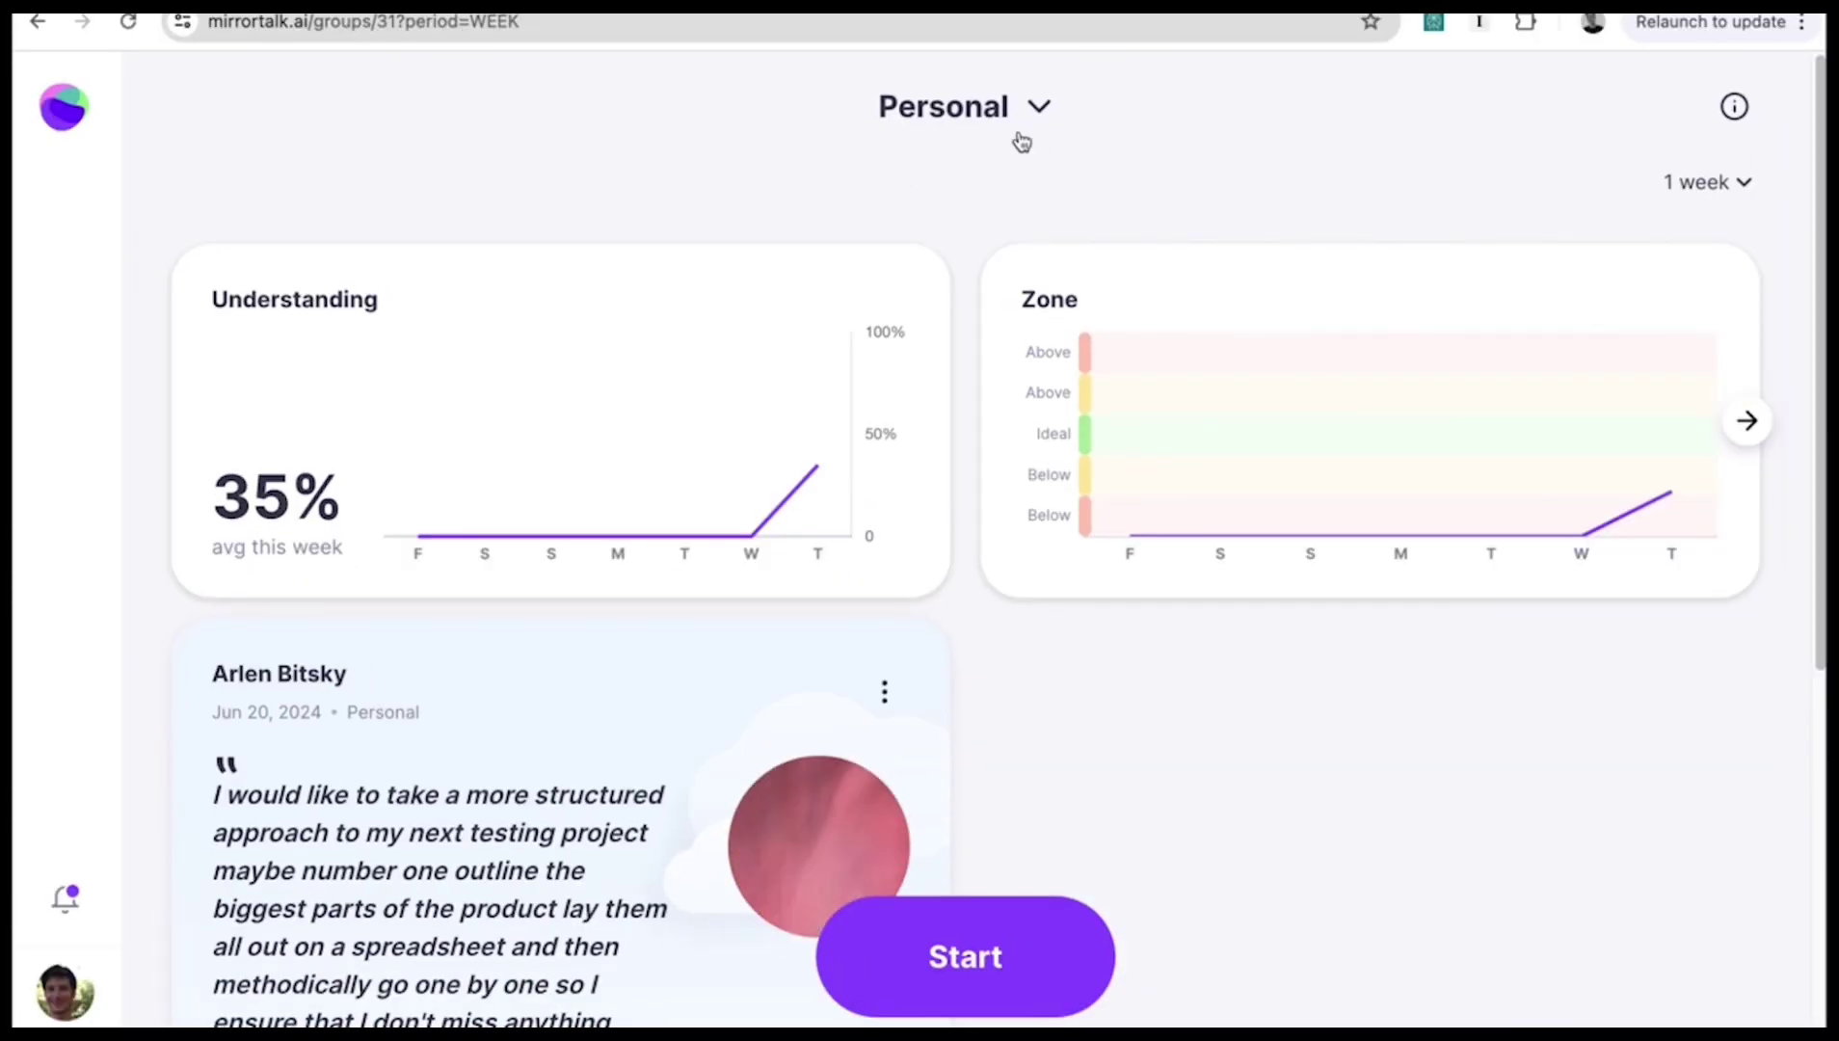
# Create a new group named "English Sec 3" with the type Grade 7 and English as its language.
pyautogui.click(959, 113)
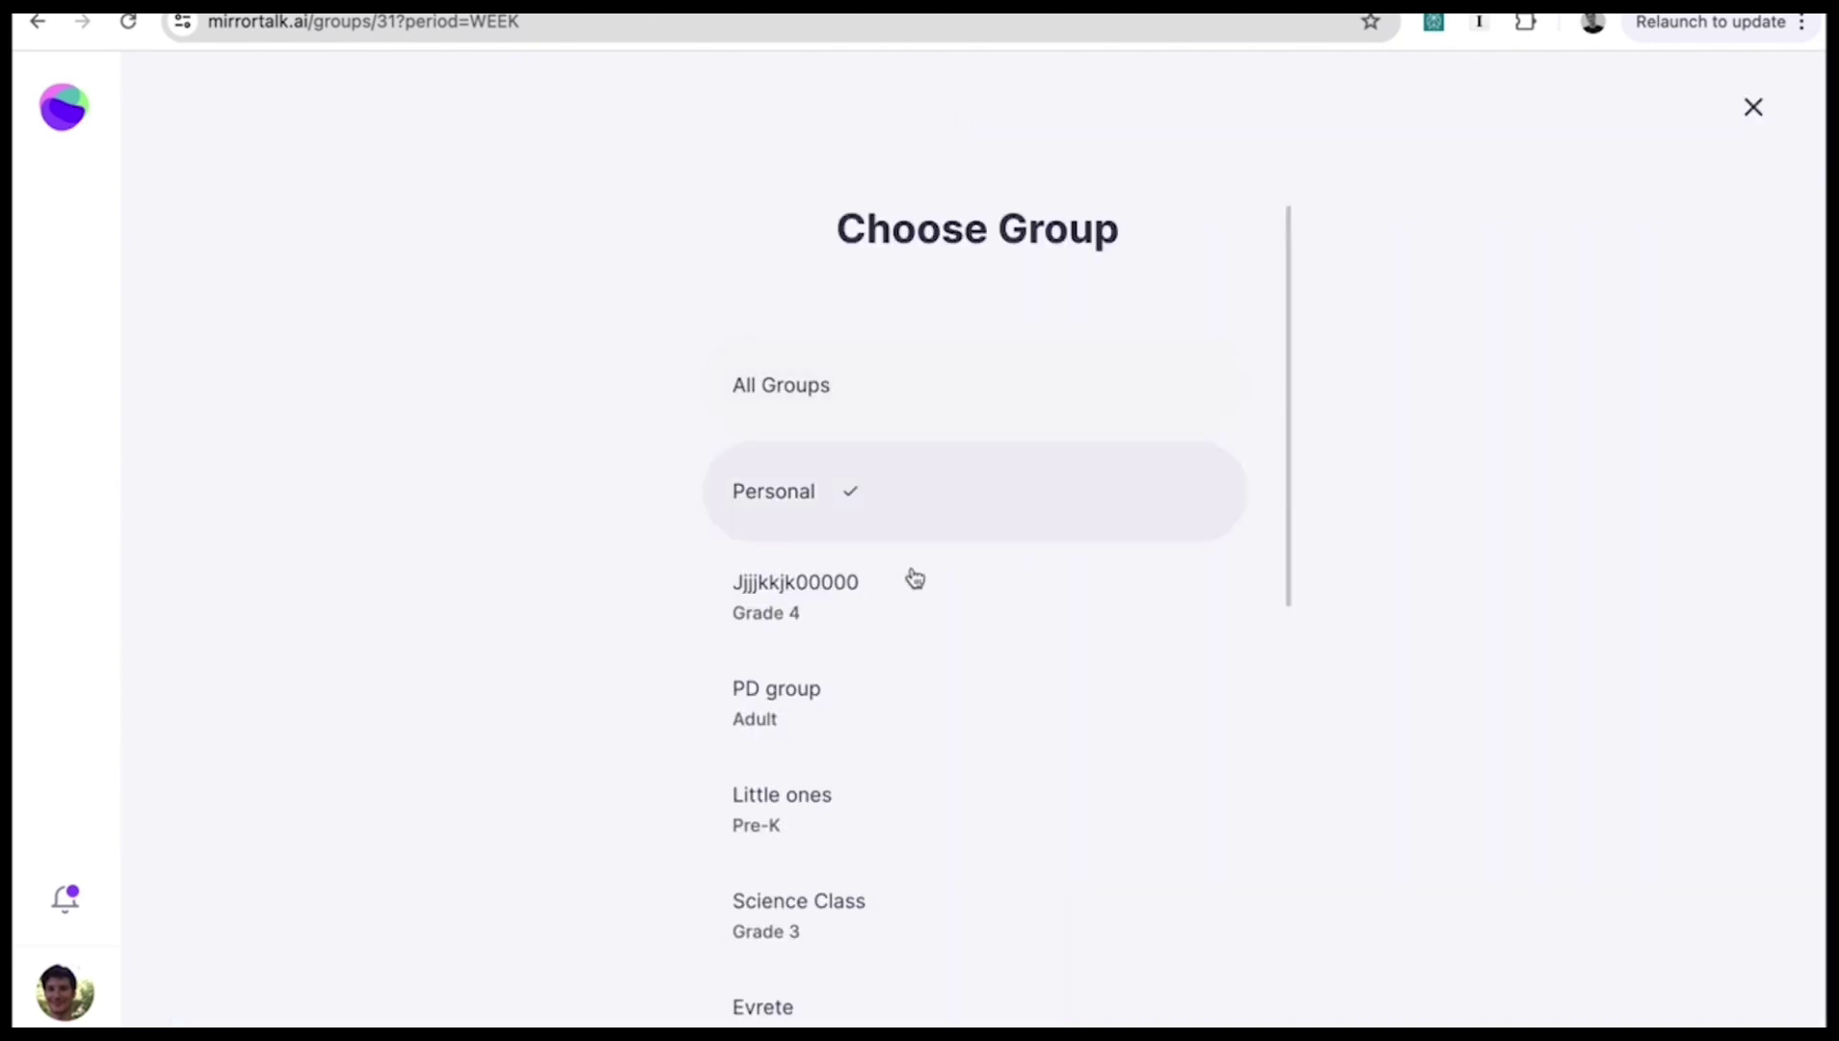
pyautogui.scroll(-8, 906, 607)
pyautogui.scroll(-6, 903, 630)
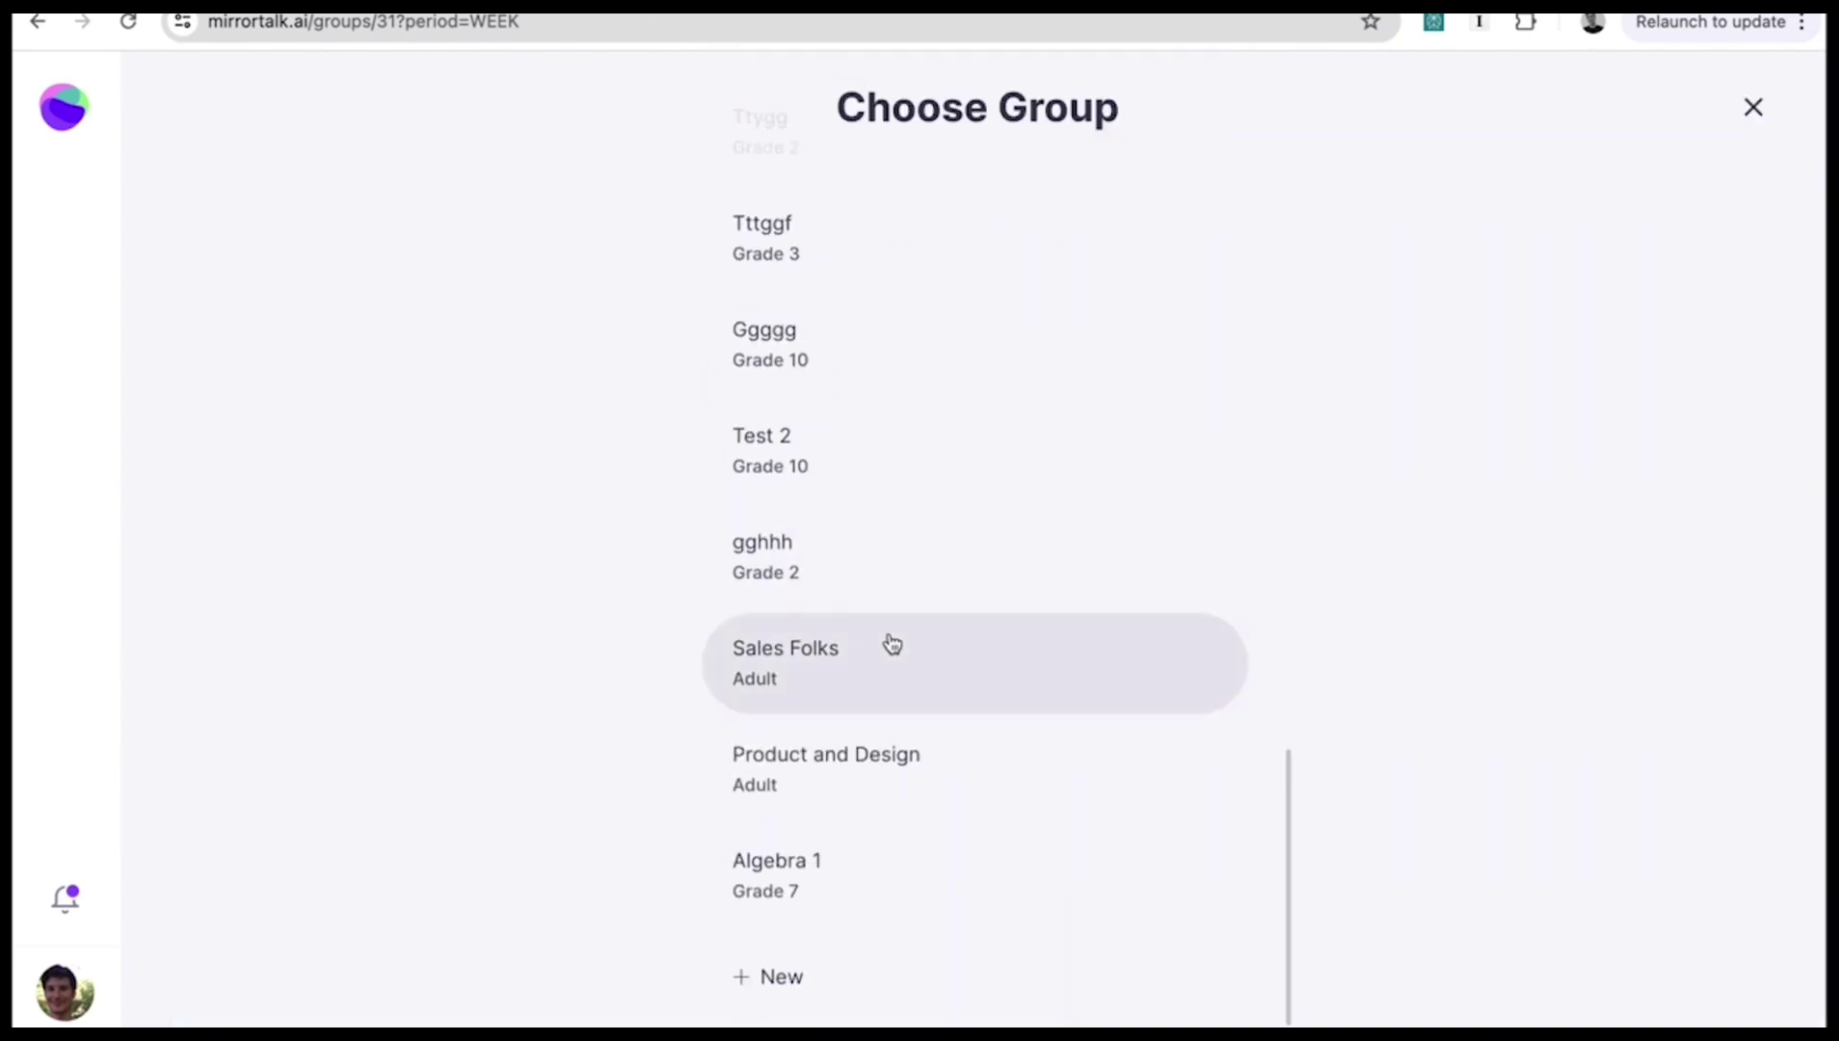
pyautogui.click(820, 995)
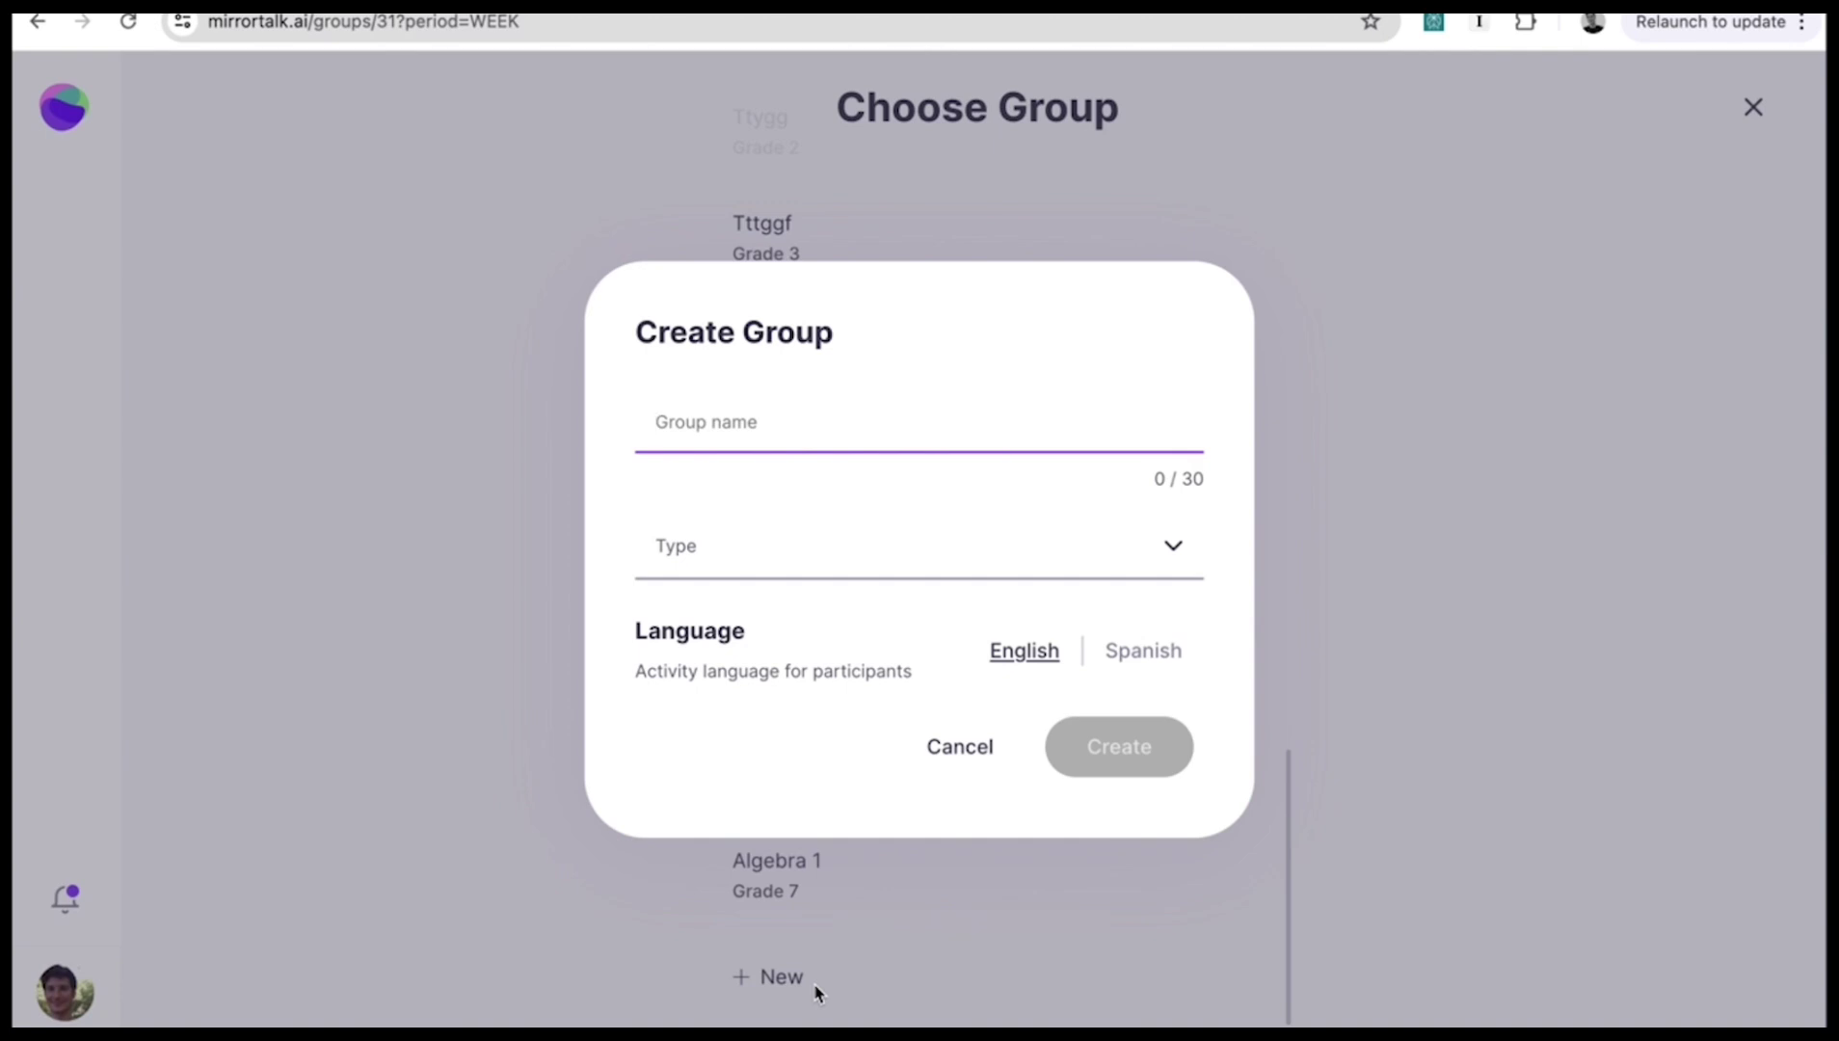
pyautogui.write('English S')
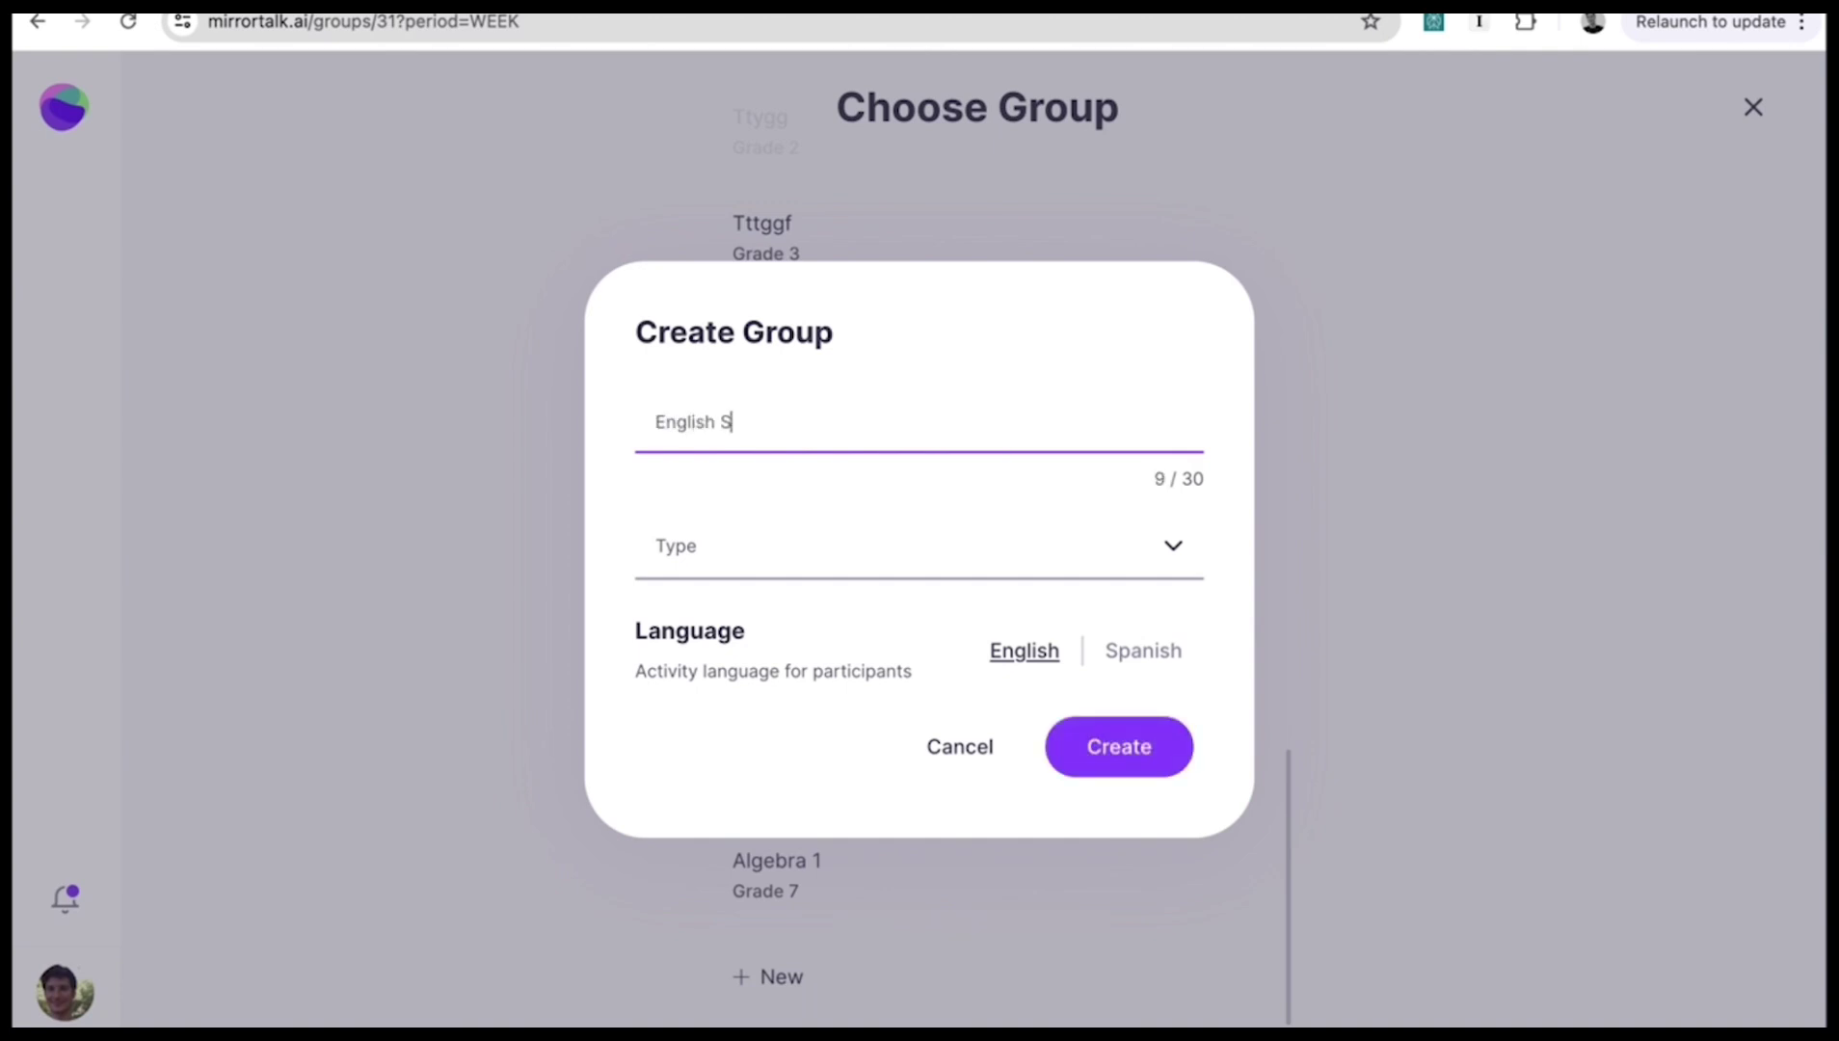
pyautogui.write('ec 3')
pyautogui.click(1126, 556)
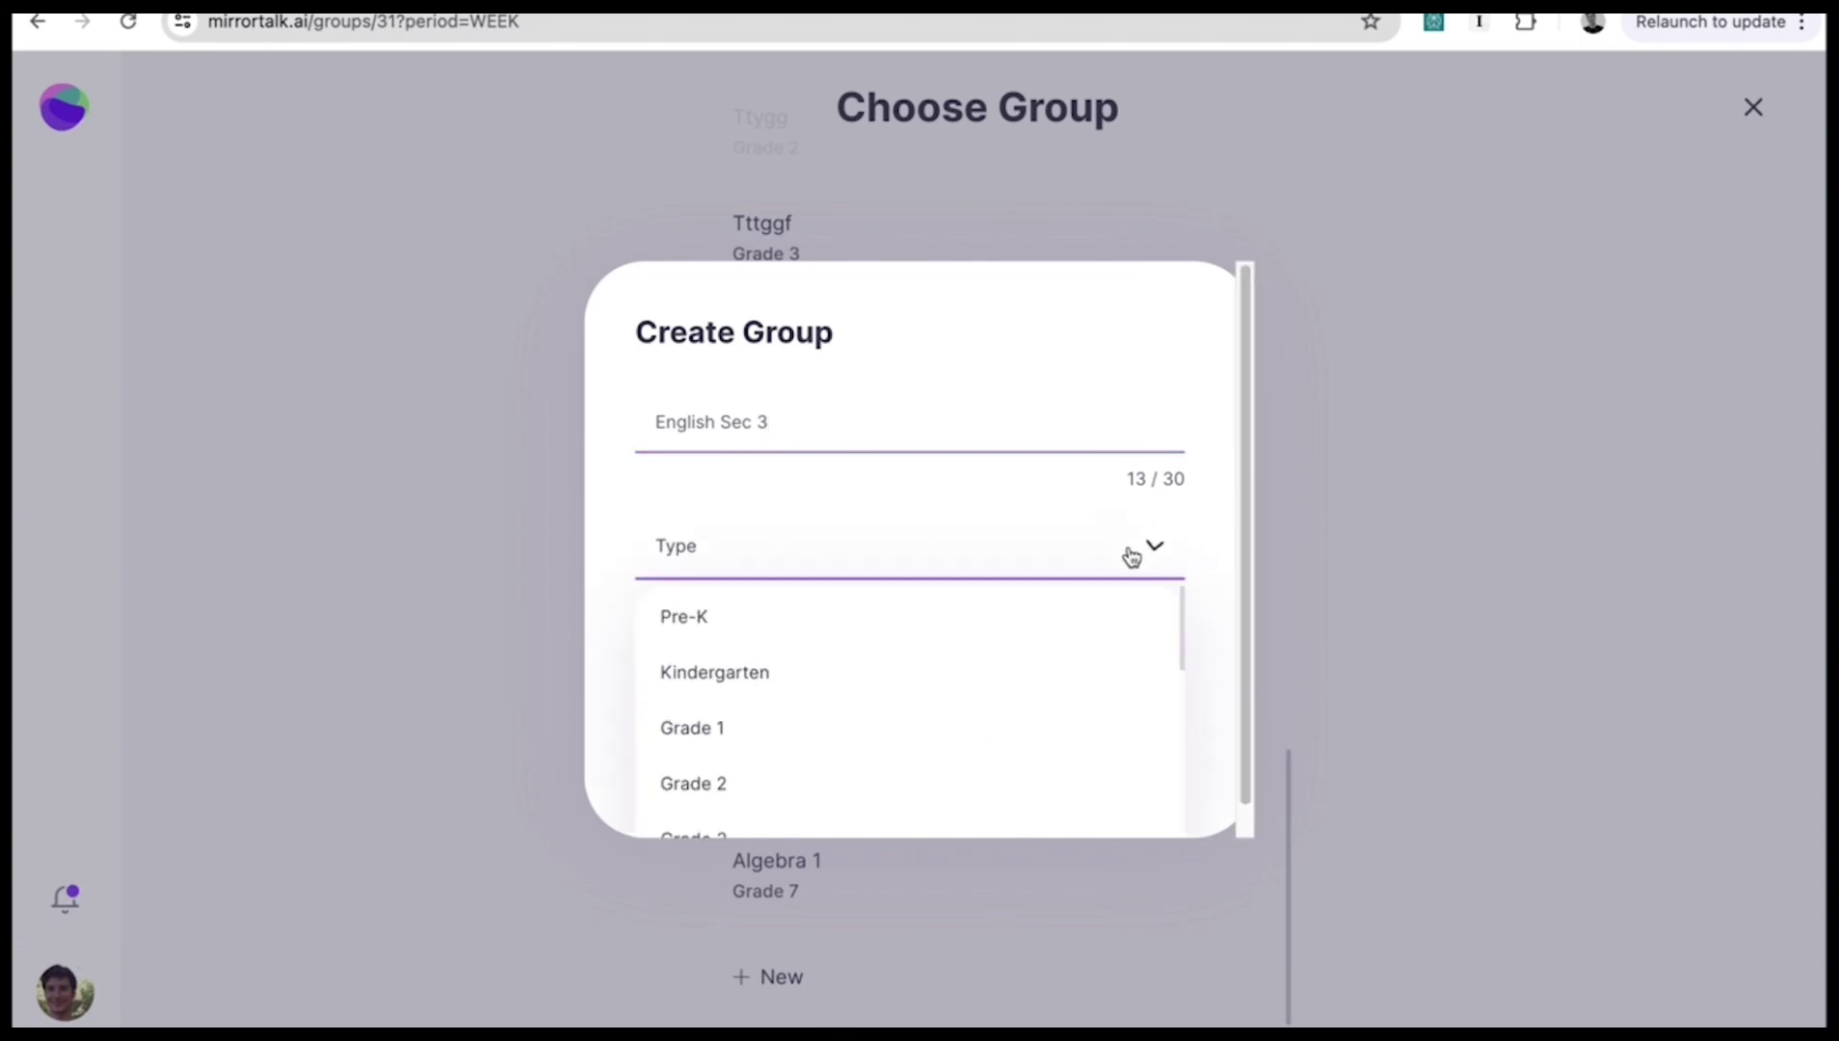
pyautogui.scroll(-2, 747, 725)
pyautogui.scroll(-4, 747, 725)
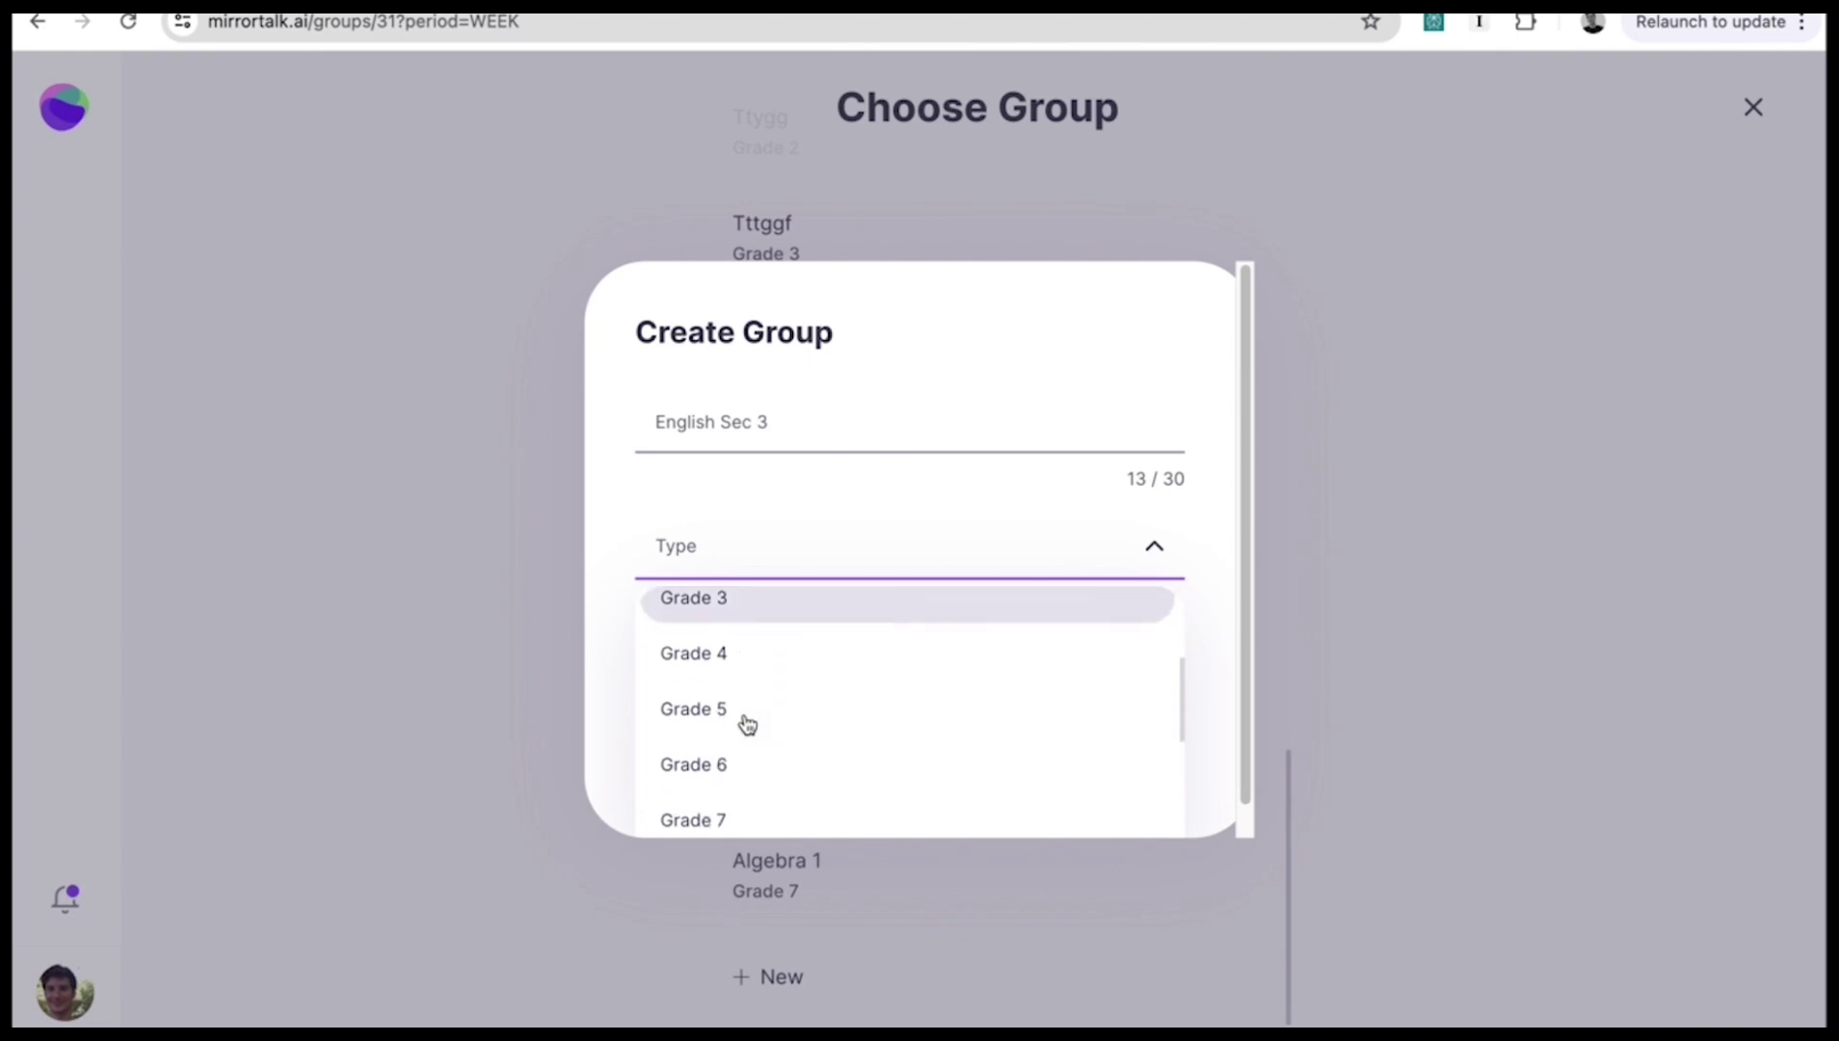
pyautogui.click(723, 758)
pyautogui.click(1131, 763)
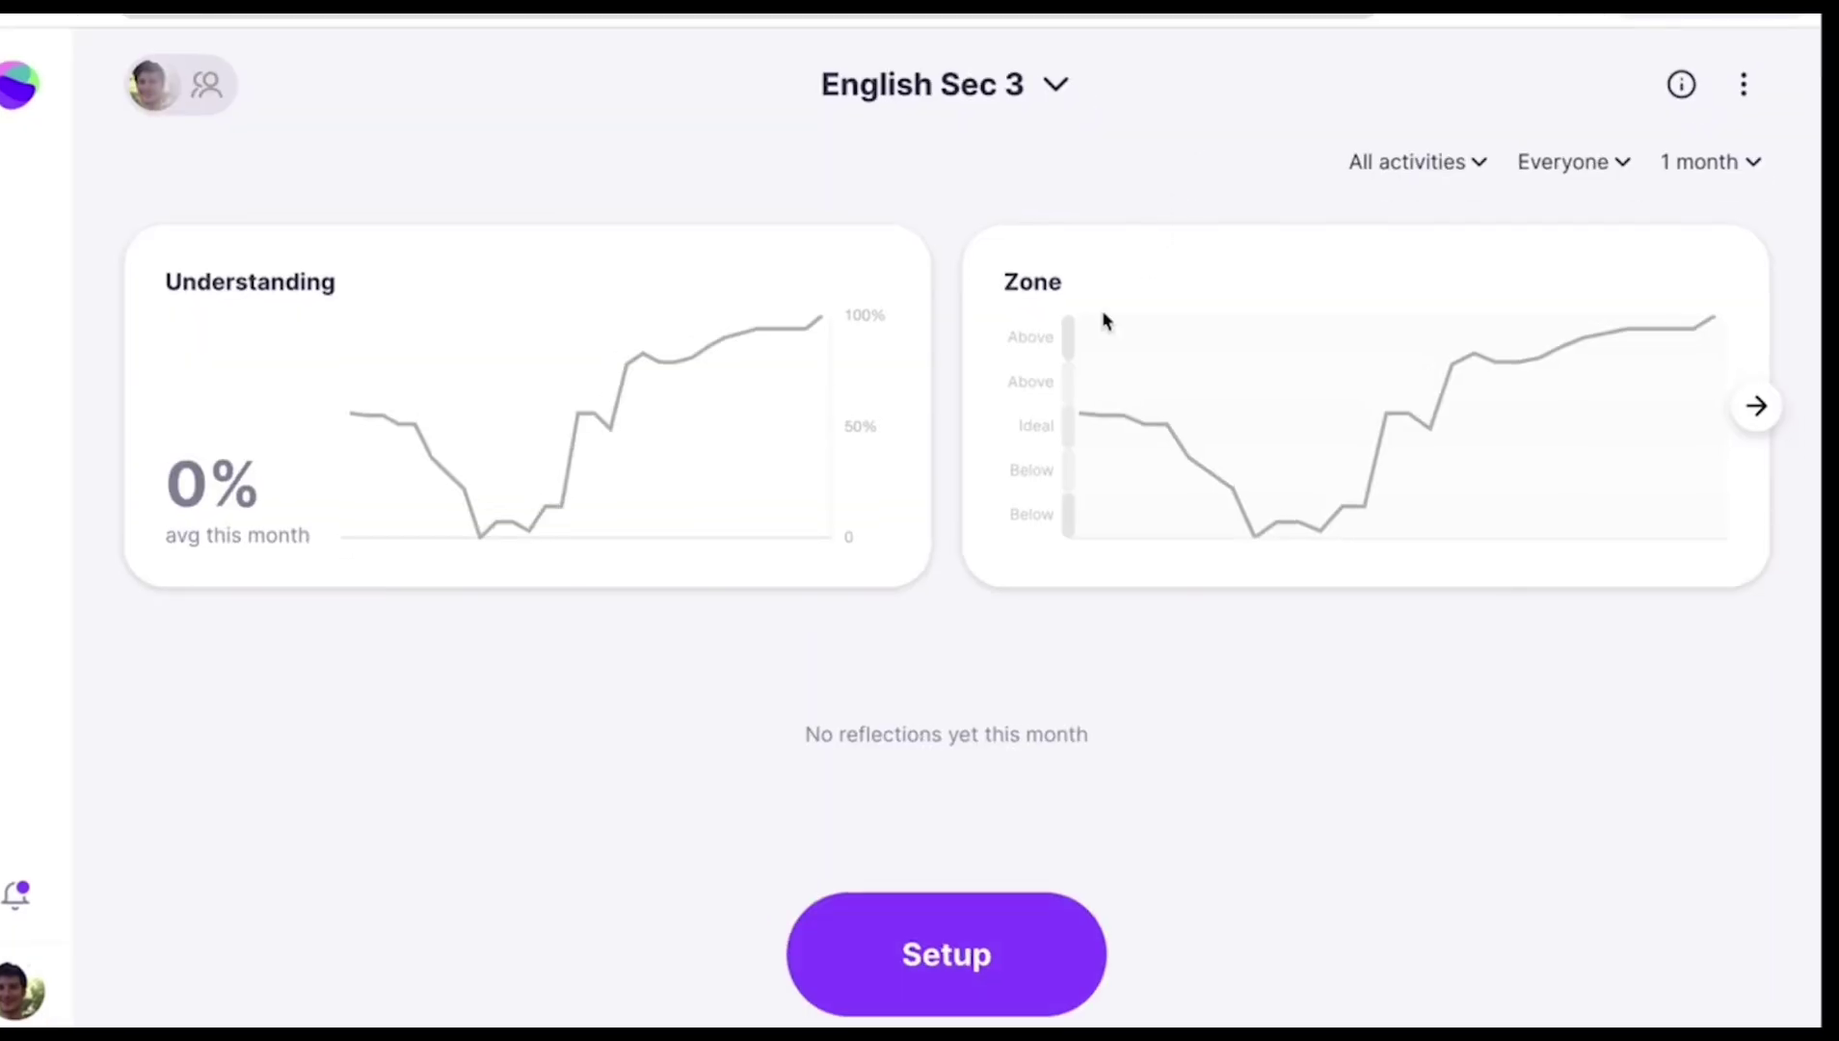
# Set up a reflection and record a spoken objective asking students how they are thinking about theme in The Great Gatsby.
pyautogui.click(902, 984)
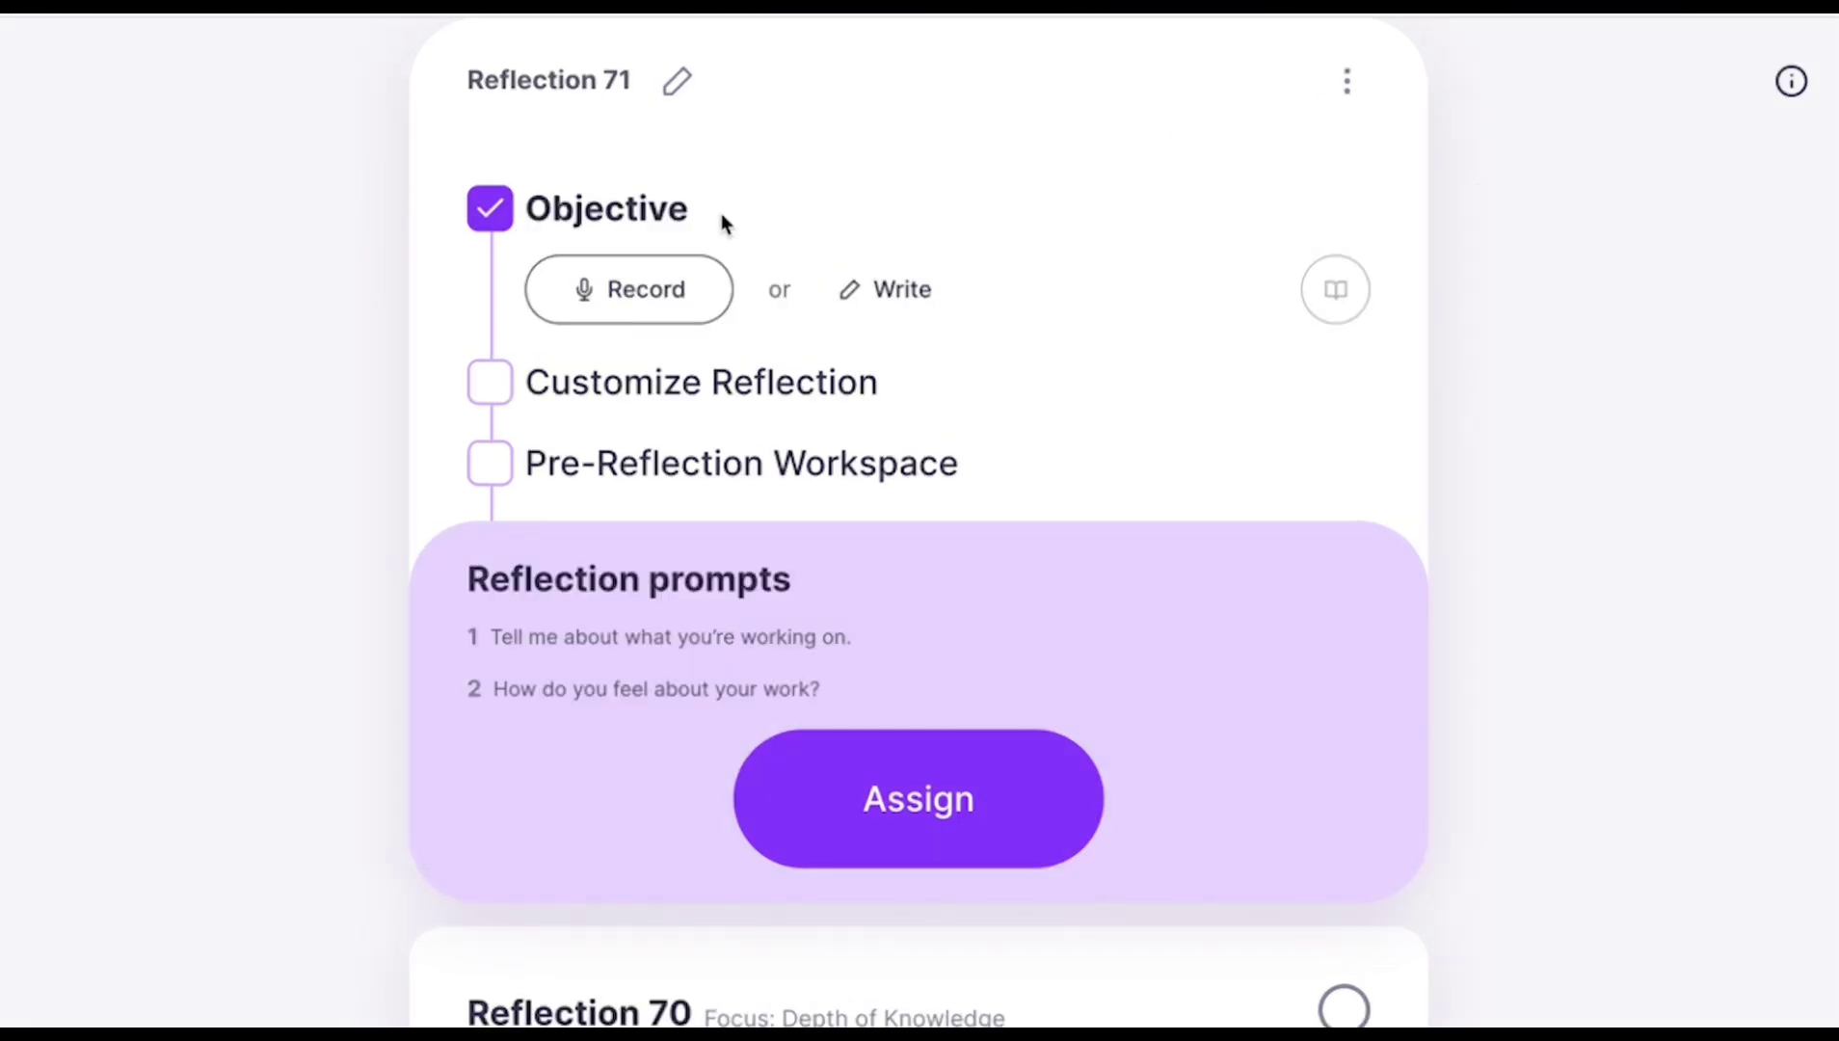
pyautogui.click(619, 295)
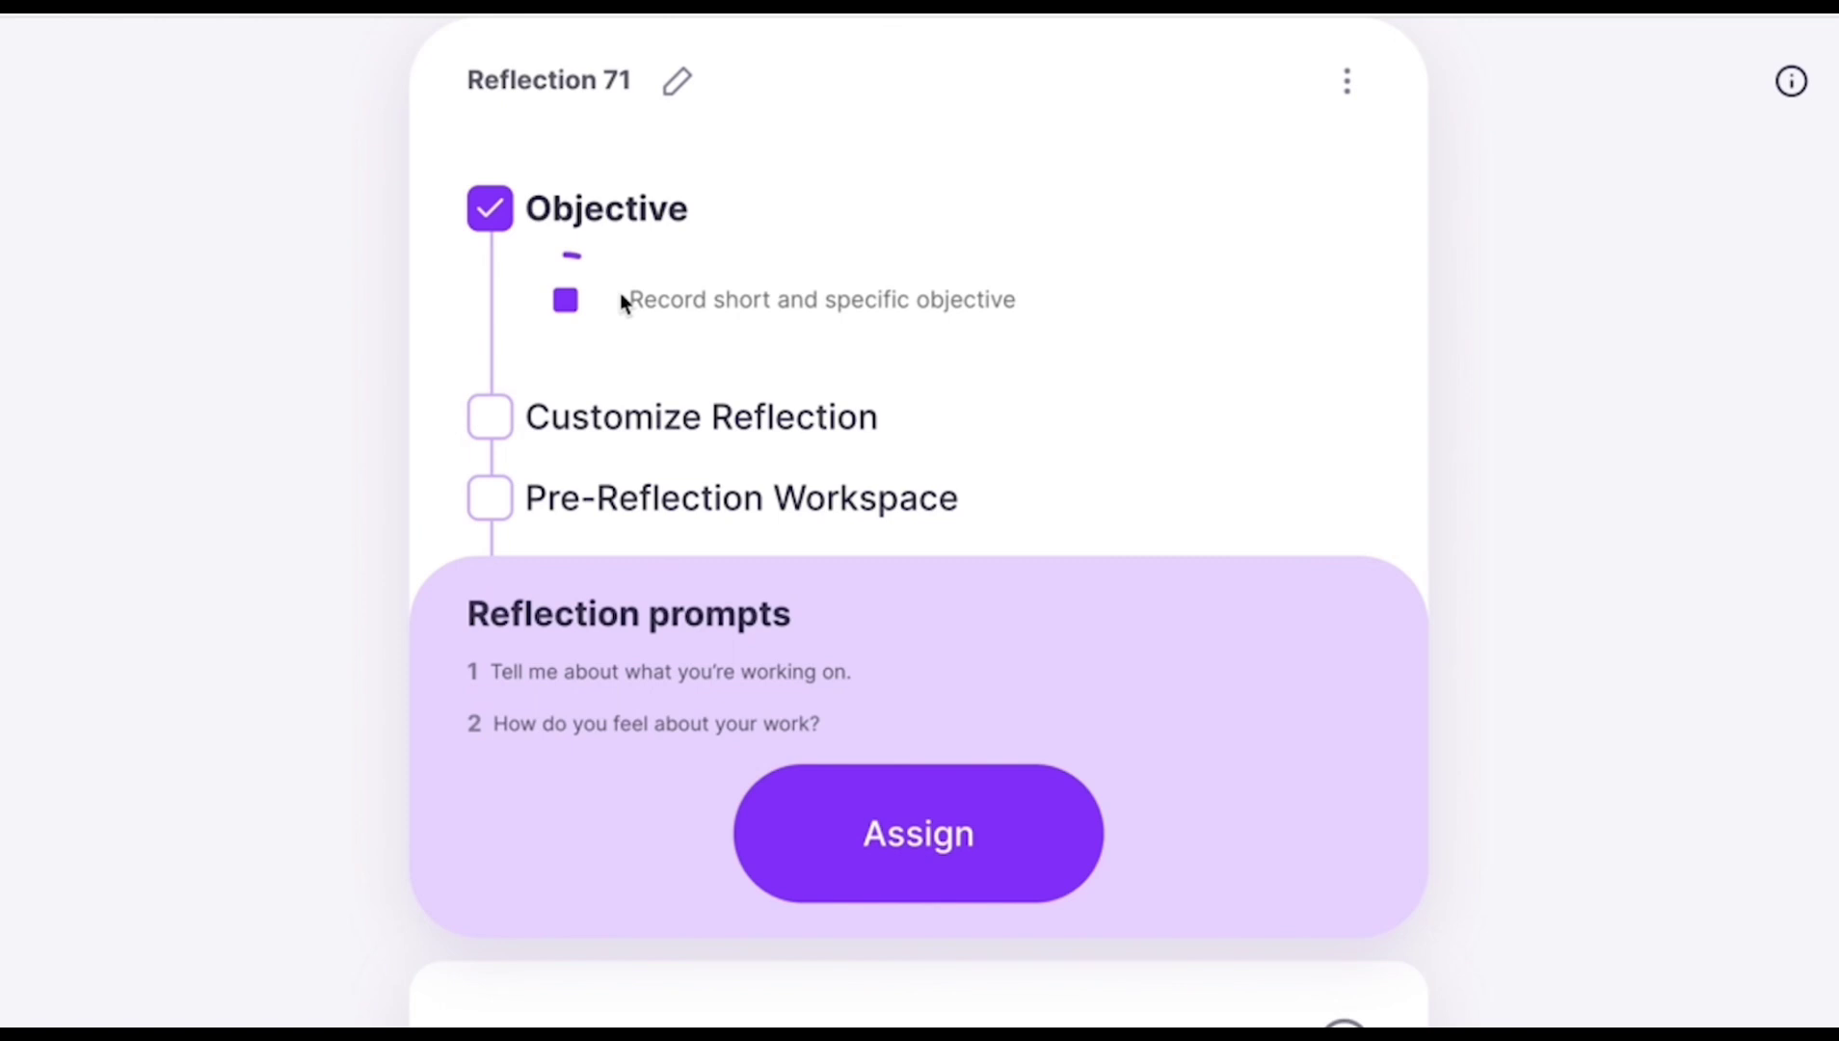
pyautogui.click(566, 305)
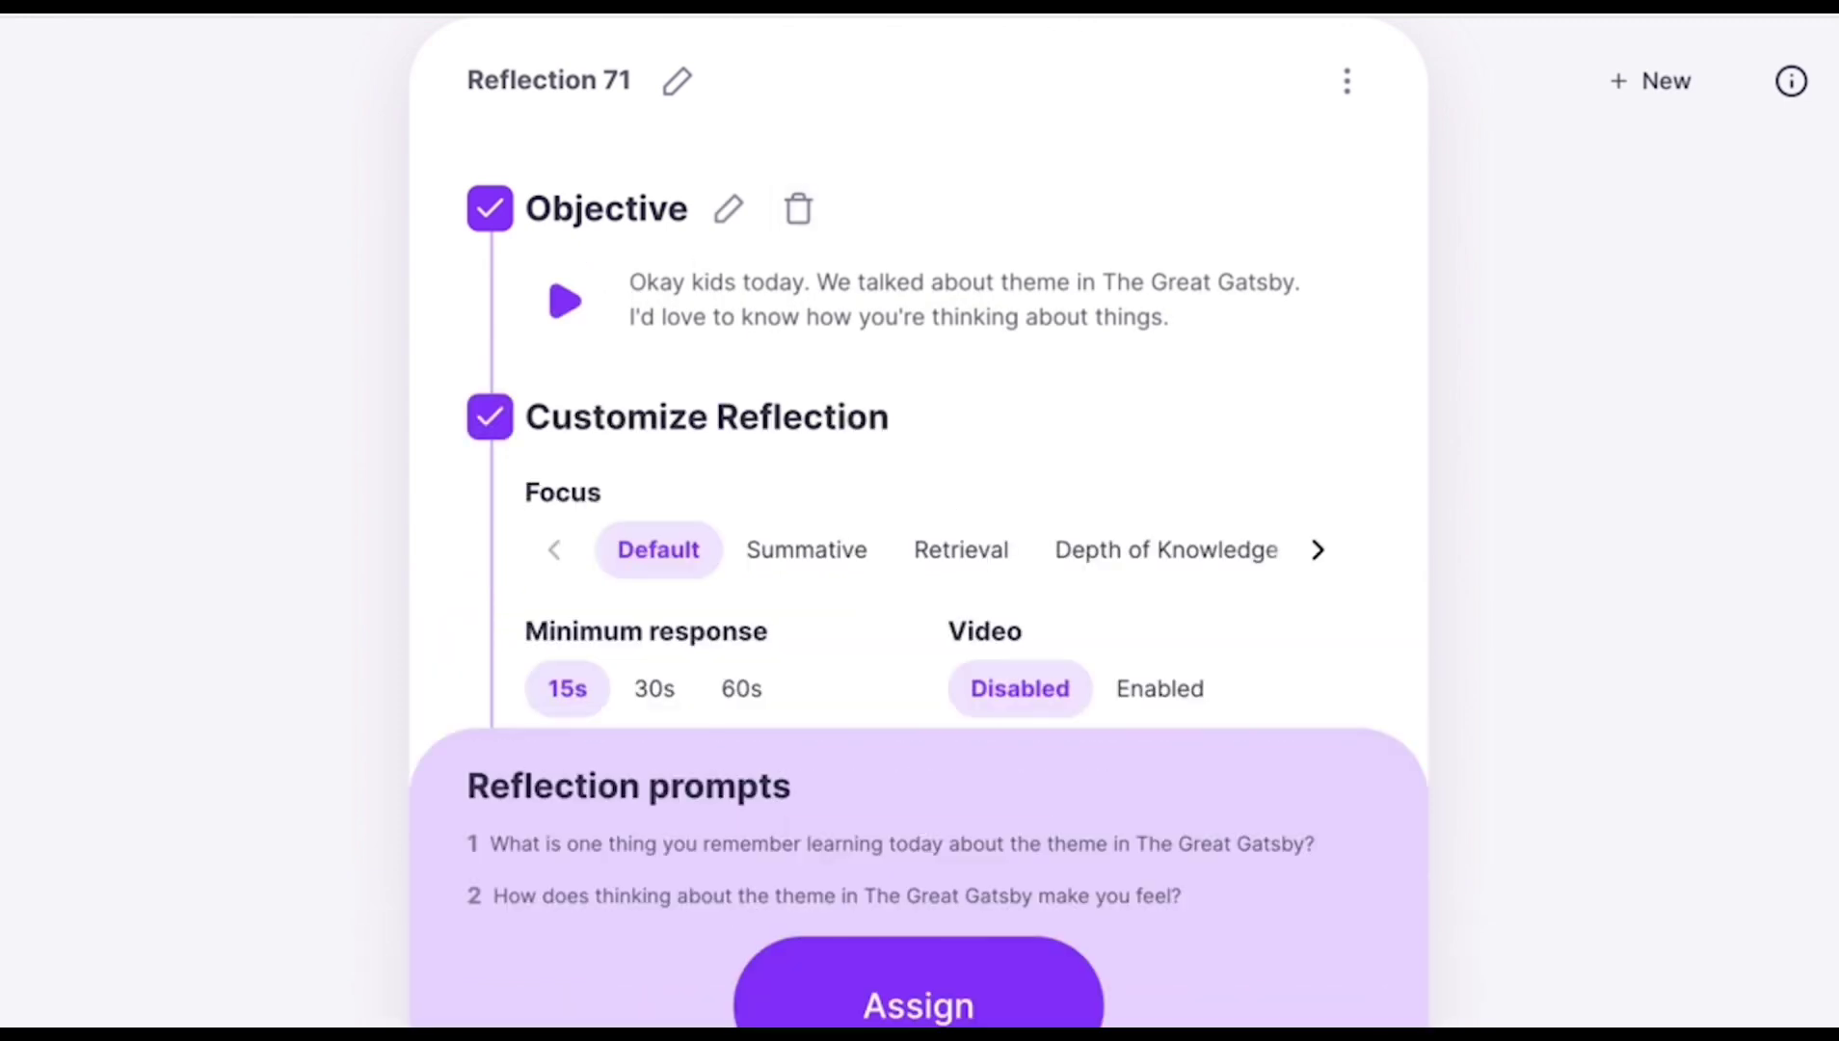
# Customize the reflection with the Retrieval focus and Spanish as its language.
pyautogui.scroll(-2, 1130, 402)
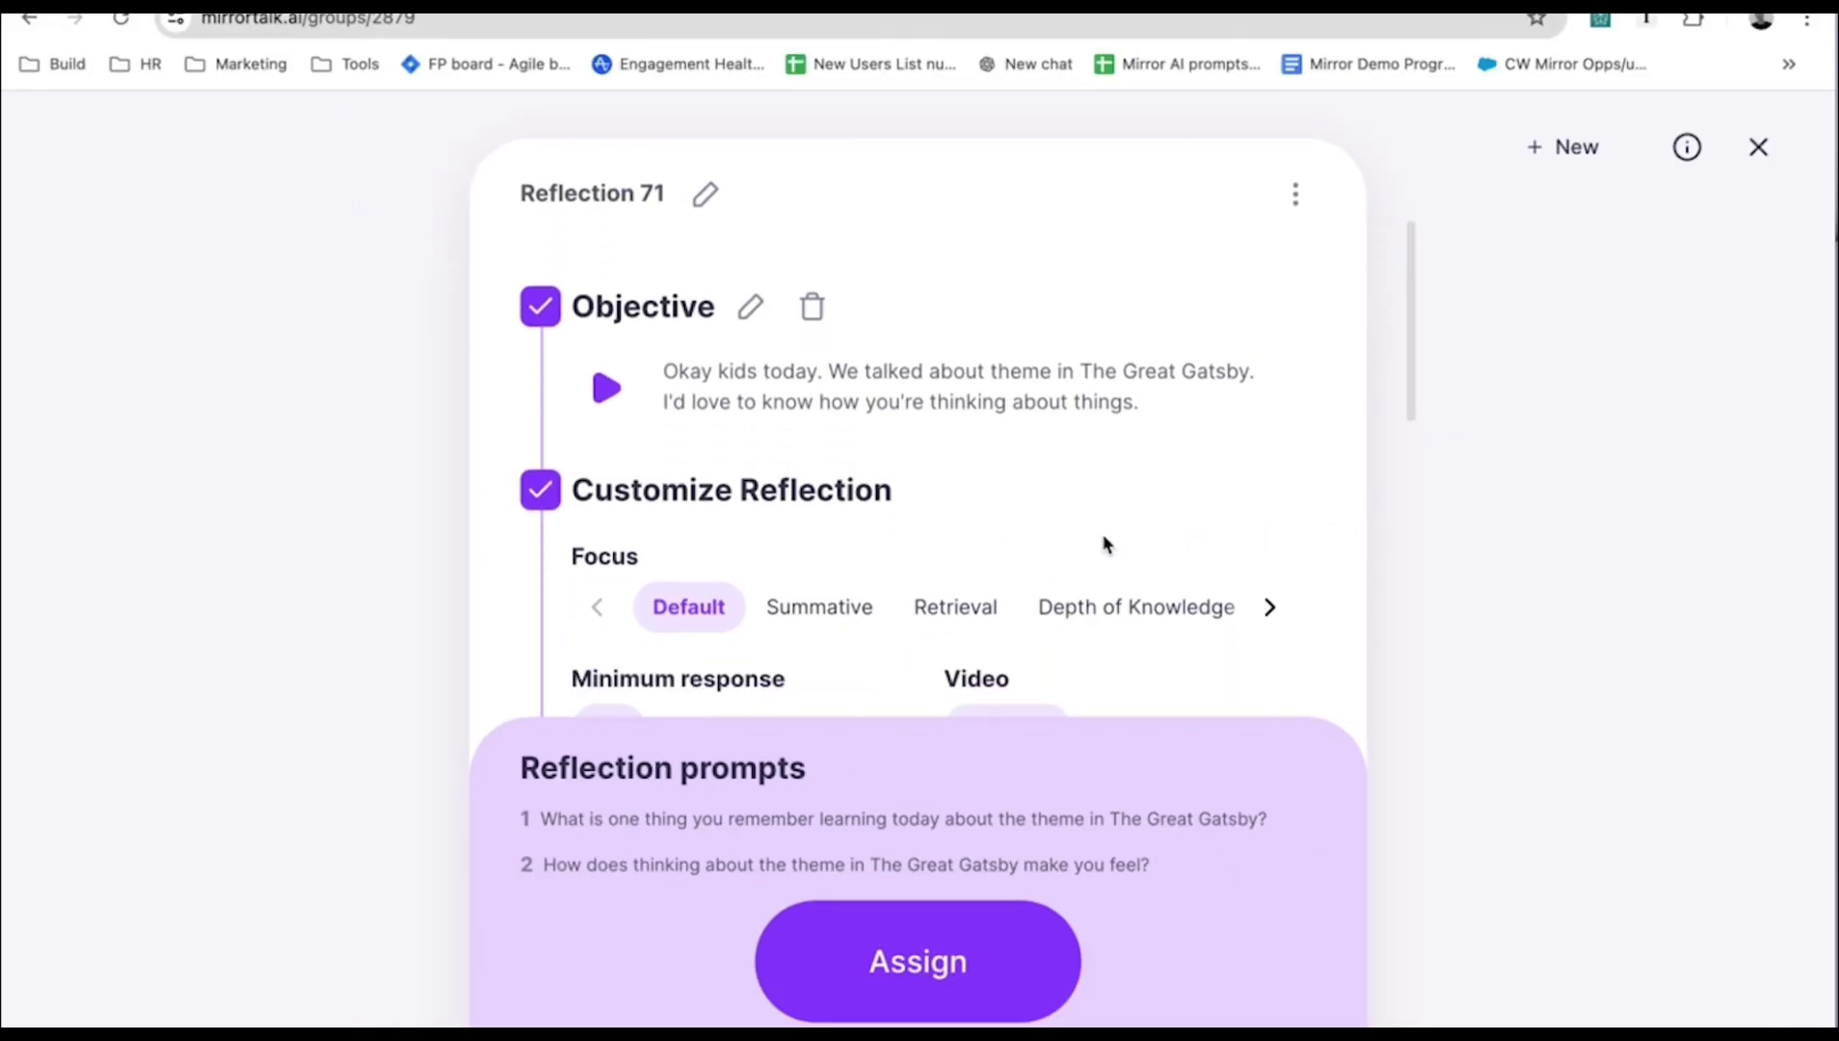
pyautogui.scroll(-3, 1103, 545)
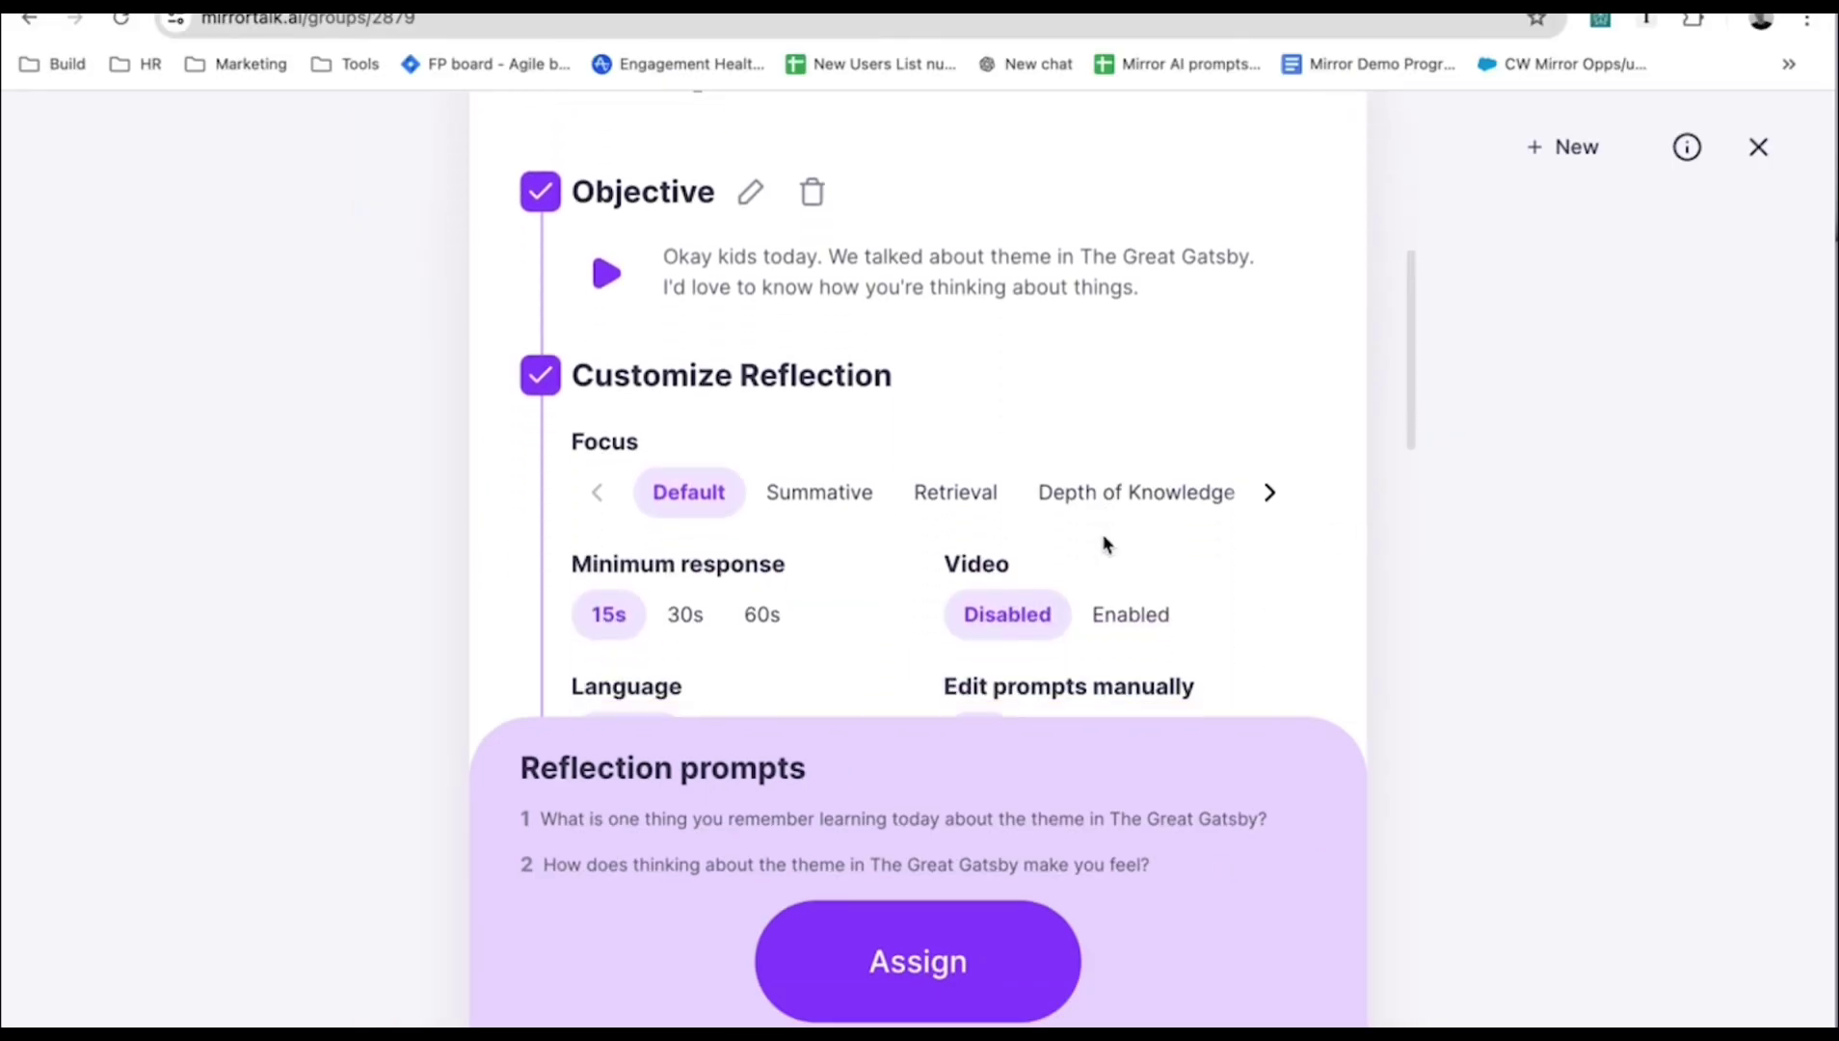
pyautogui.scroll(-4, 1103, 545)
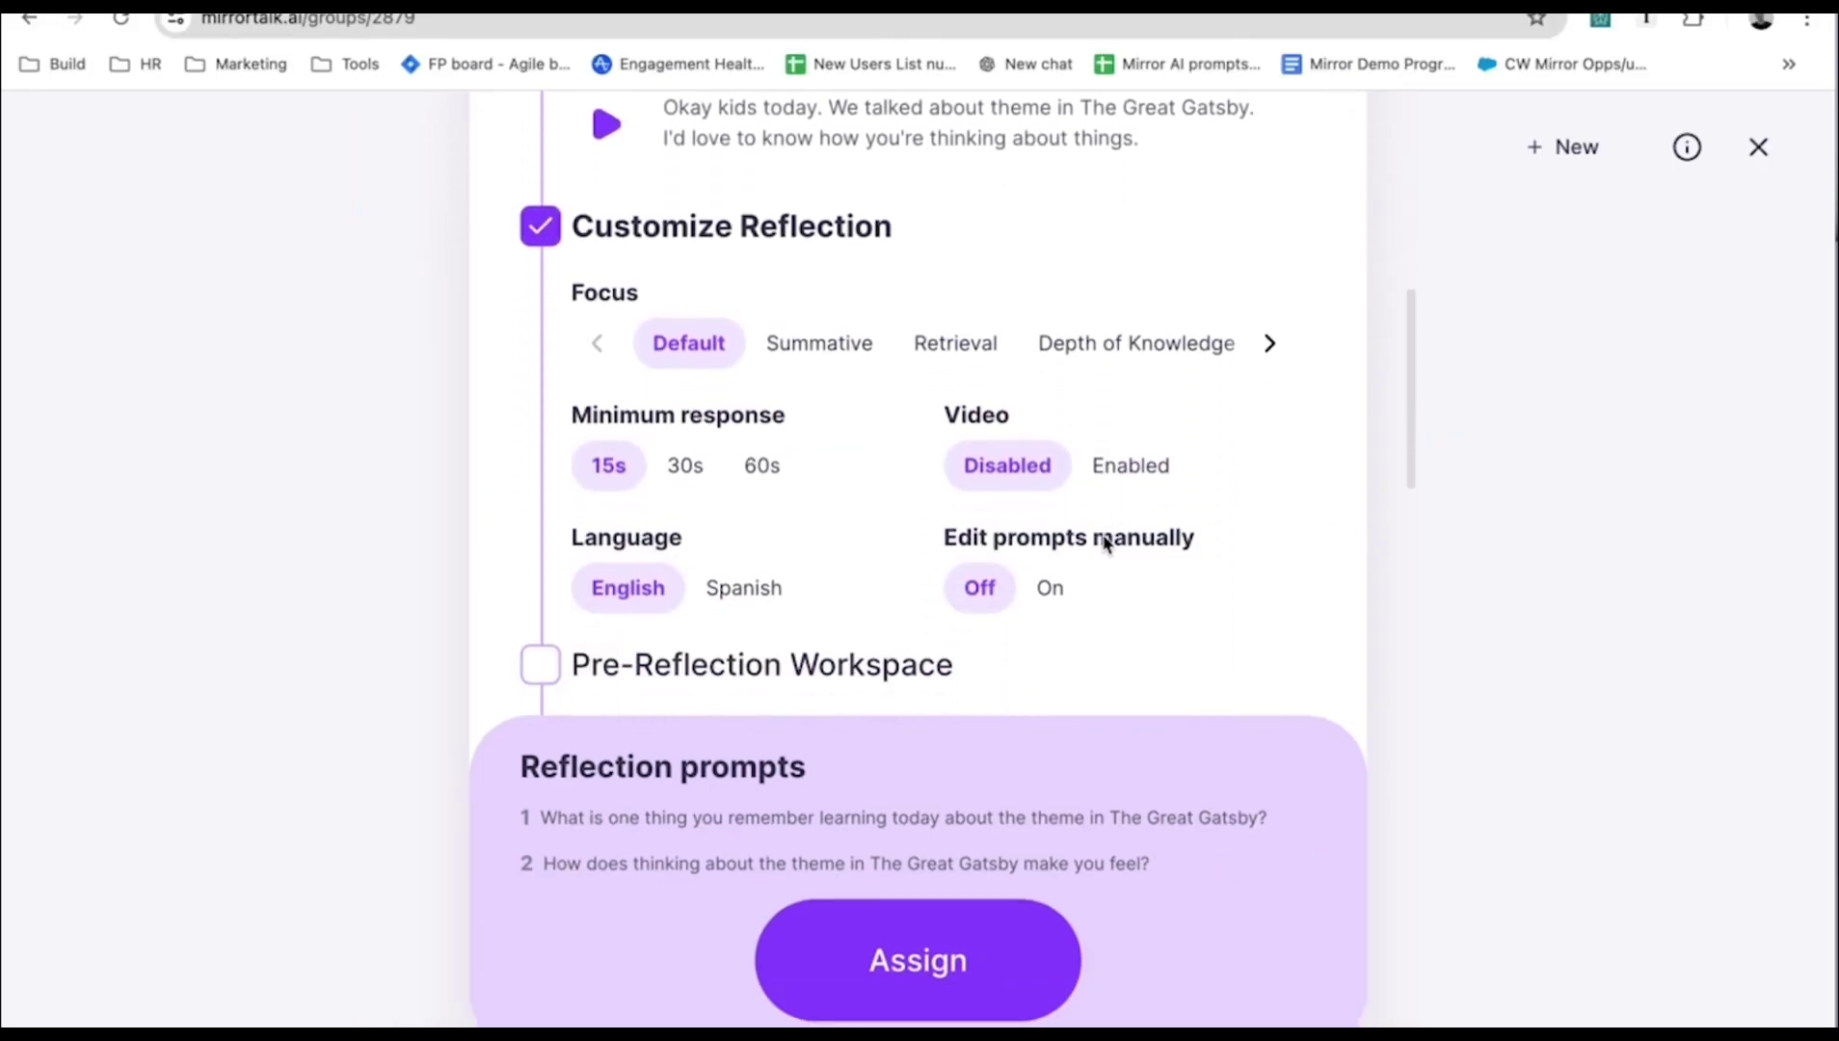
pyautogui.click(940, 349)
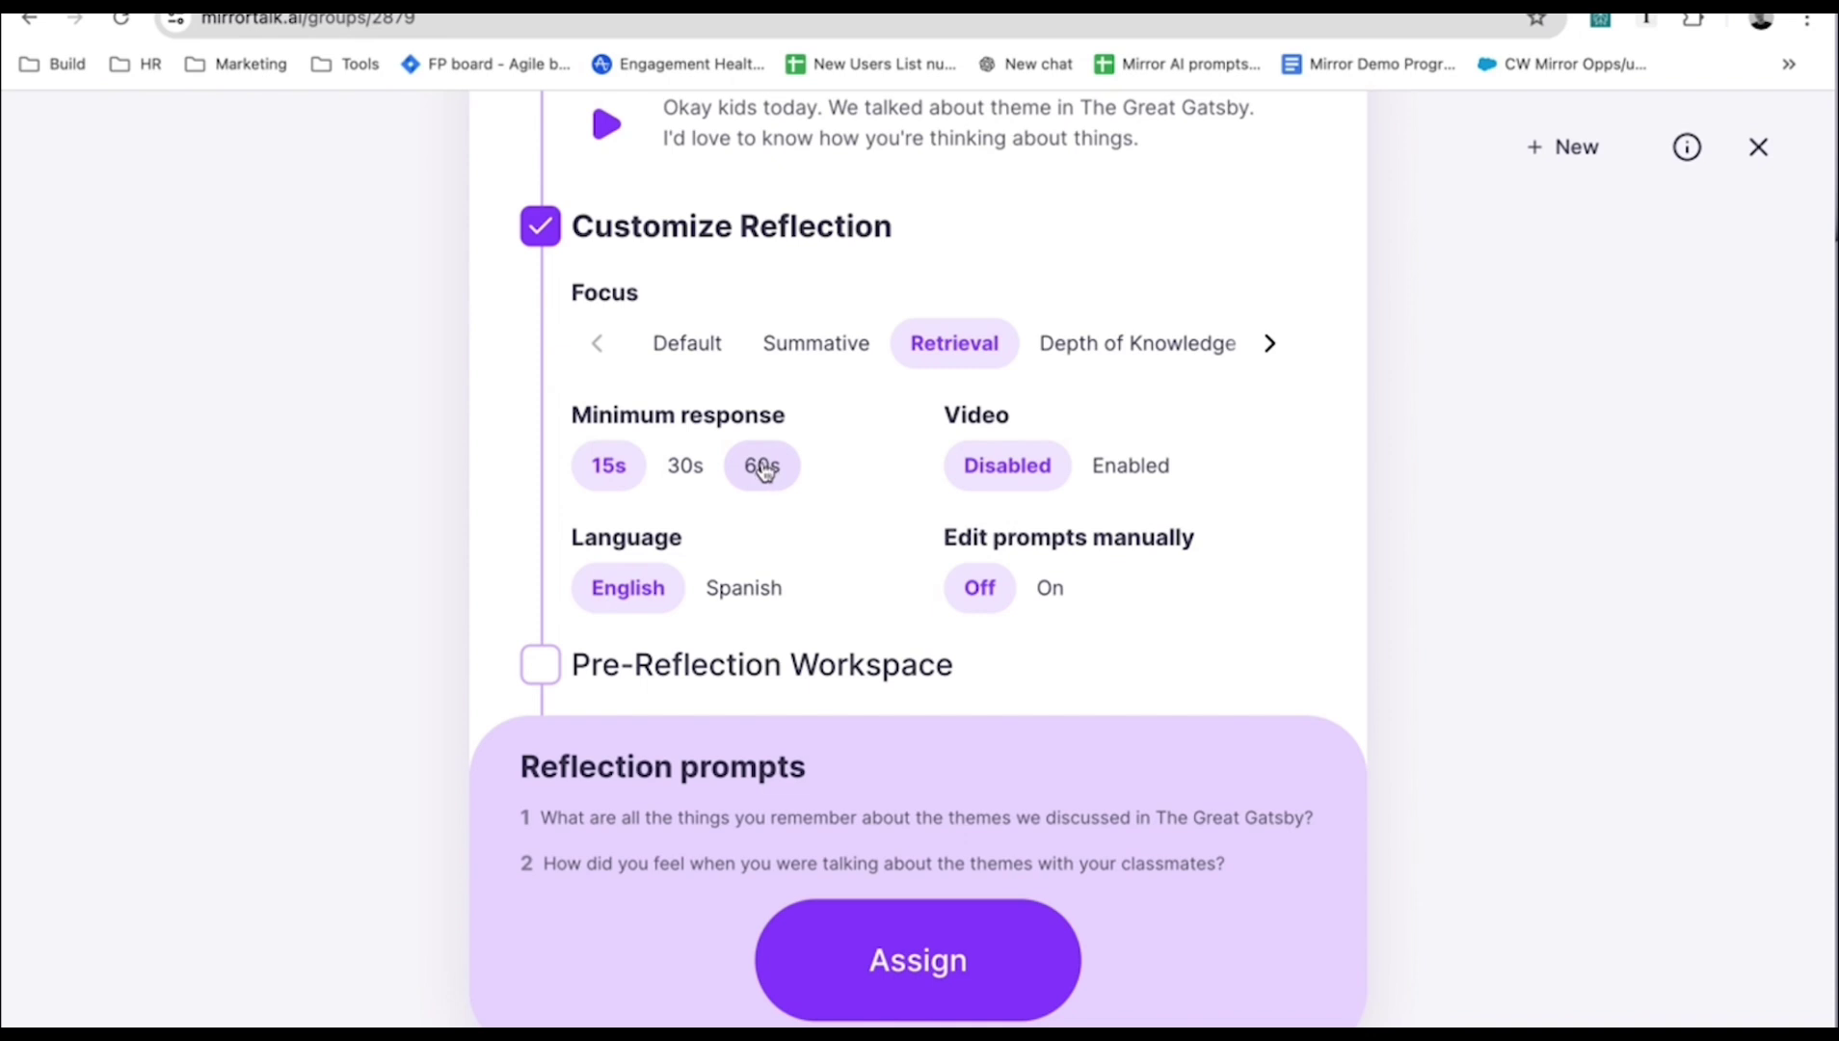
pyautogui.click(732, 595)
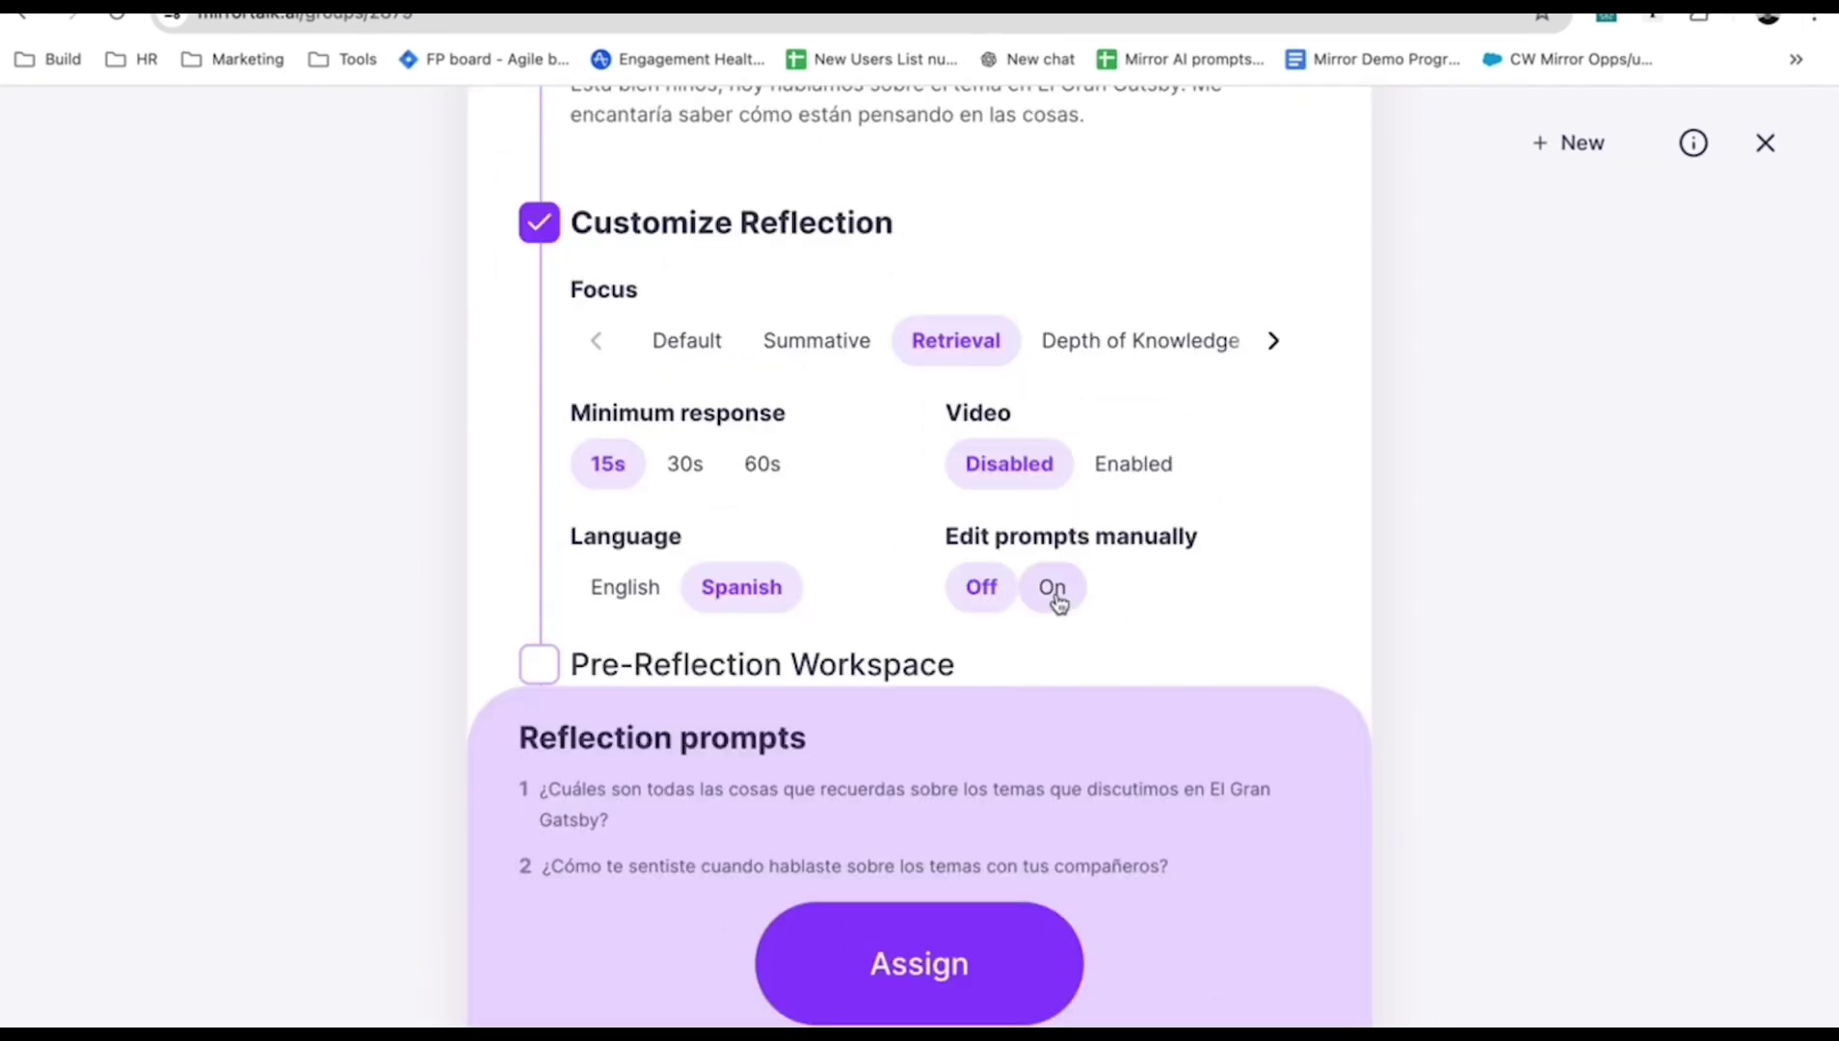
# Turn on manual prompt editing for the reflection and open its prompts for editing.
pyautogui.click(1052, 590)
pyautogui.click(839, 735)
pyautogui.click(811, 610)
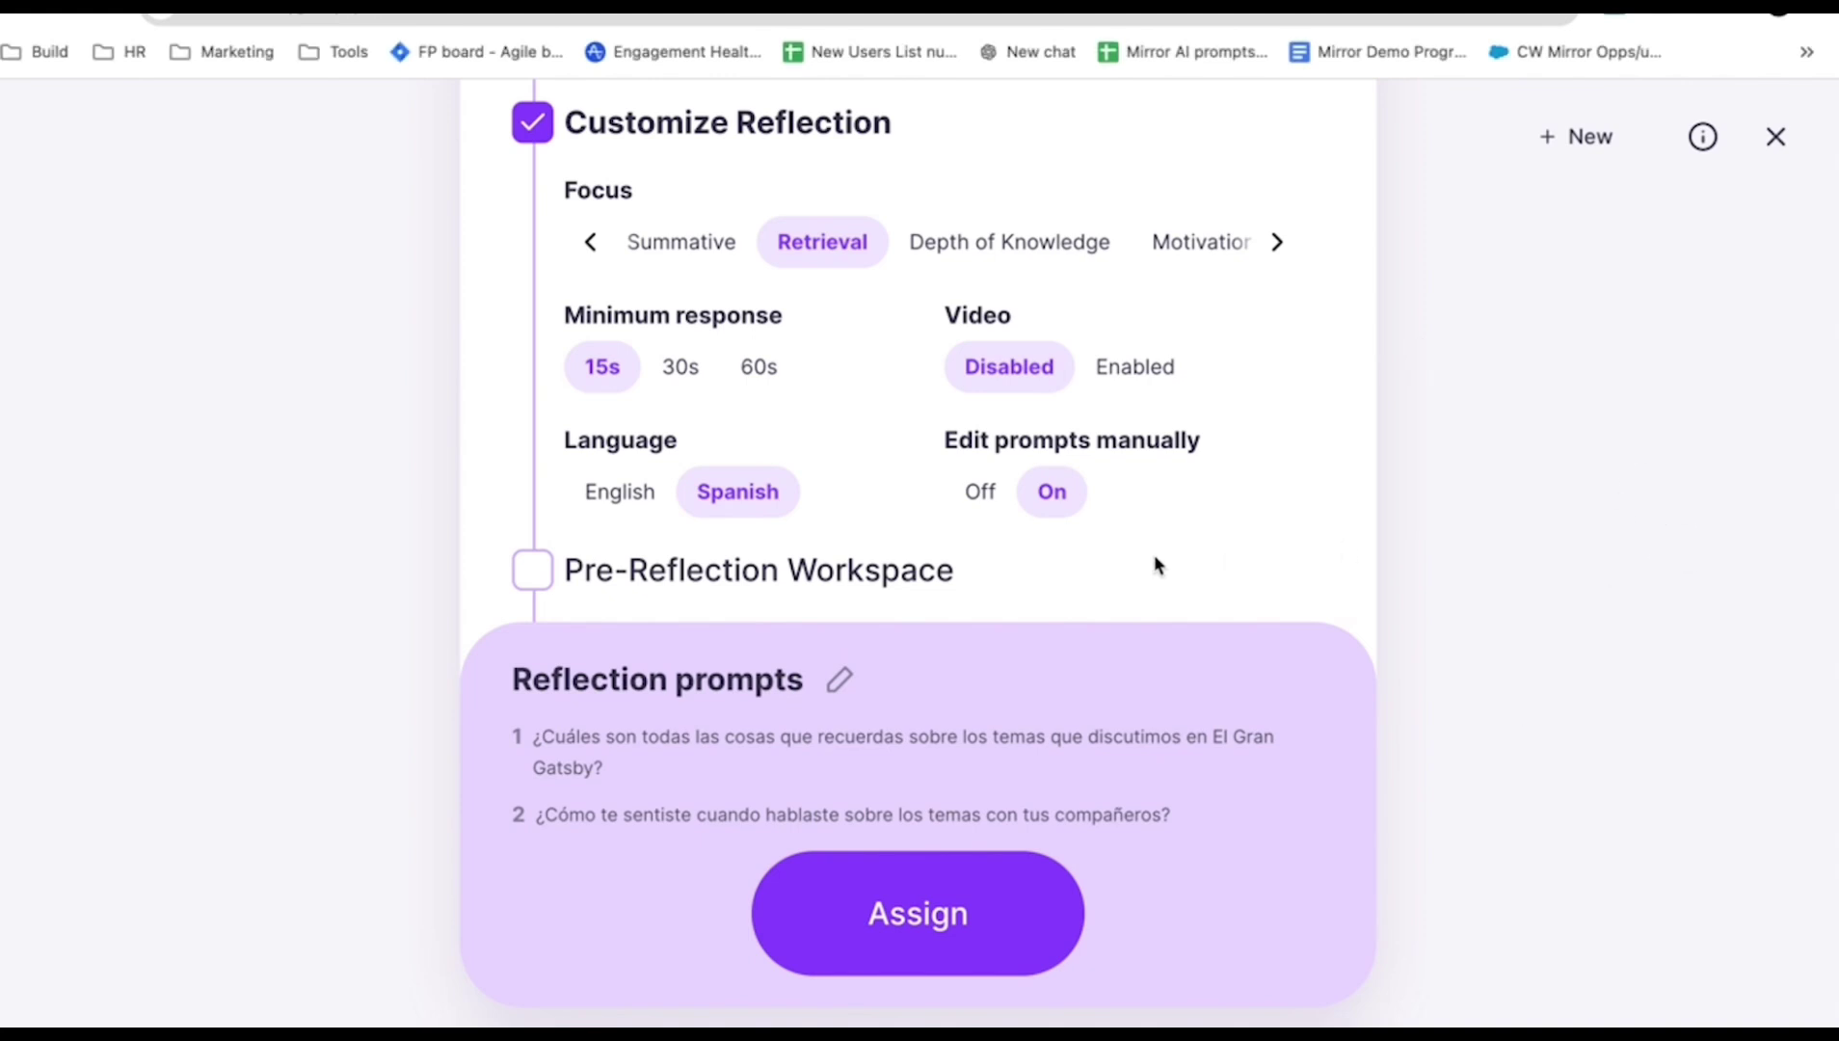
# Enable the Pre-Reflection Workspace and add a first step that uses the Whiteboard tool.
pyautogui.scroll(-1, 653, 575)
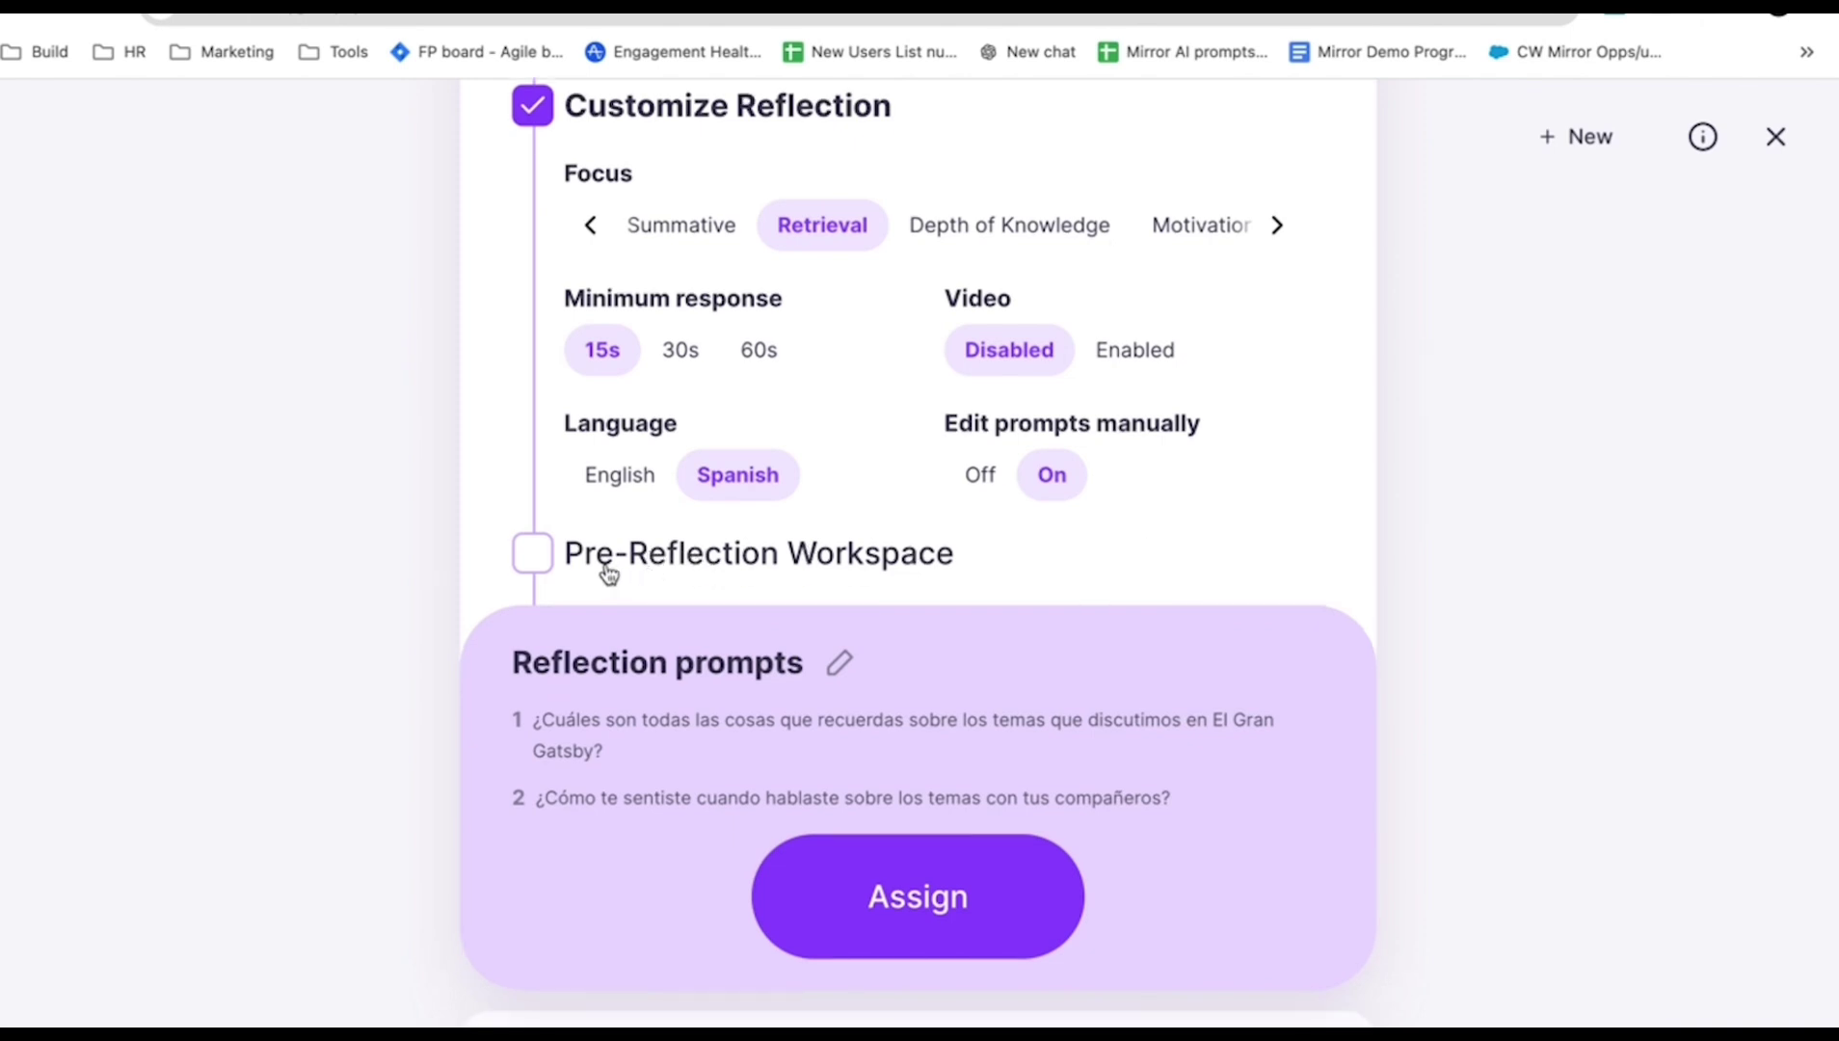
pyautogui.click(541, 566)
pyautogui.scroll(-2, 637, 593)
pyautogui.click(637, 567)
pyautogui.scroll(-2, 870, 613)
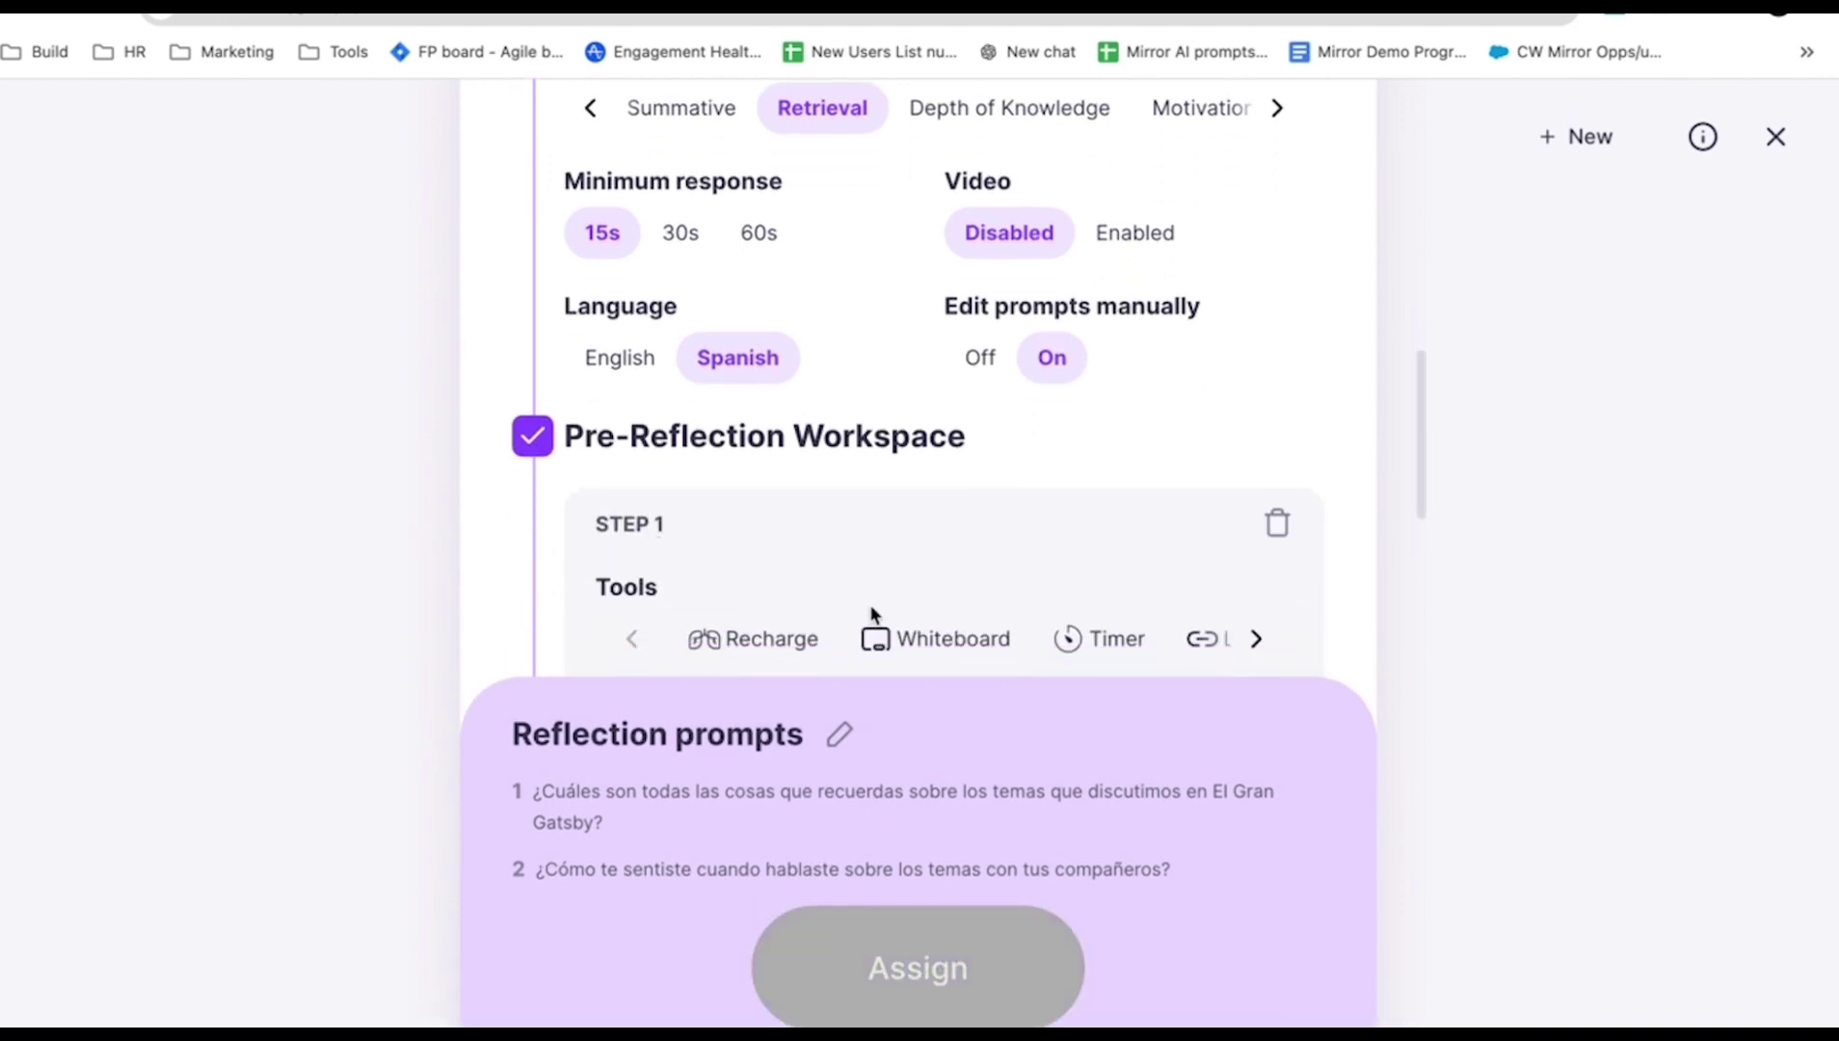
pyautogui.click(945, 607)
# Assign the configured reflection to the group.
pyautogui.scroll(-2, 985, 551)
pyautogui.scroll(-3, 985, 551)
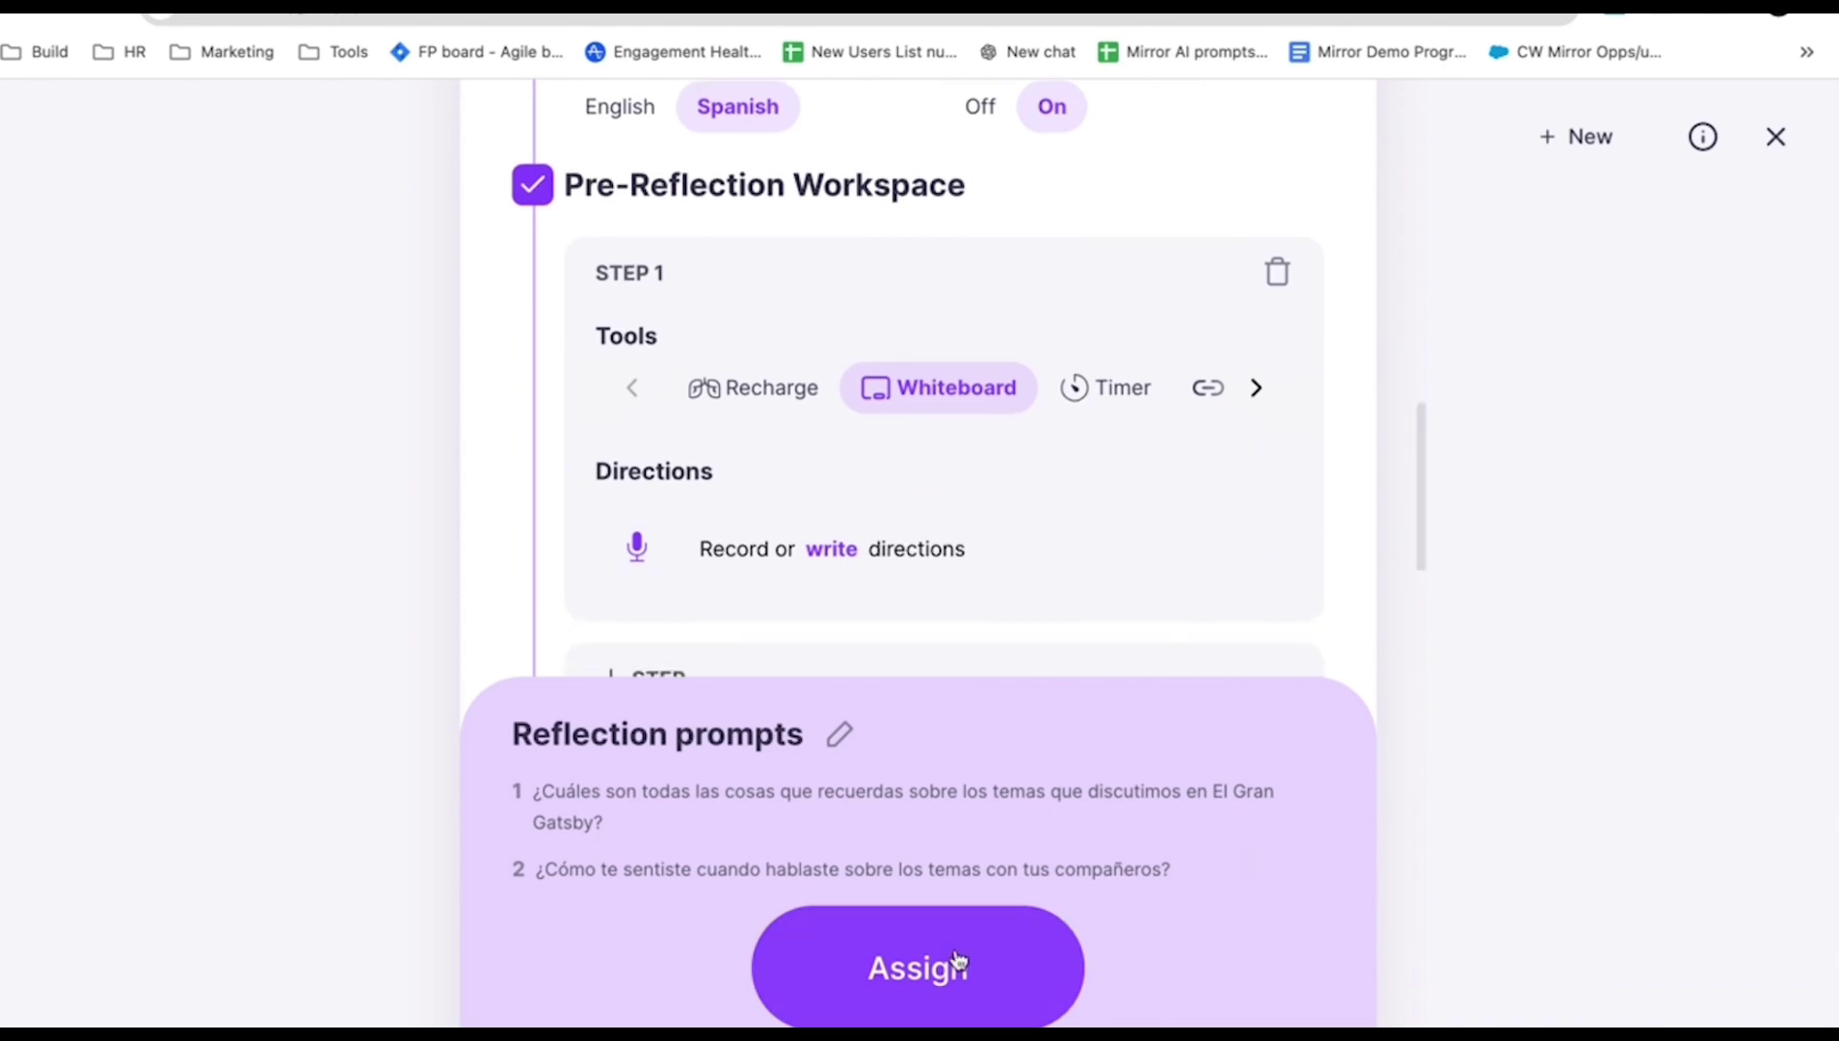
pyautogui.click(856, 1001)
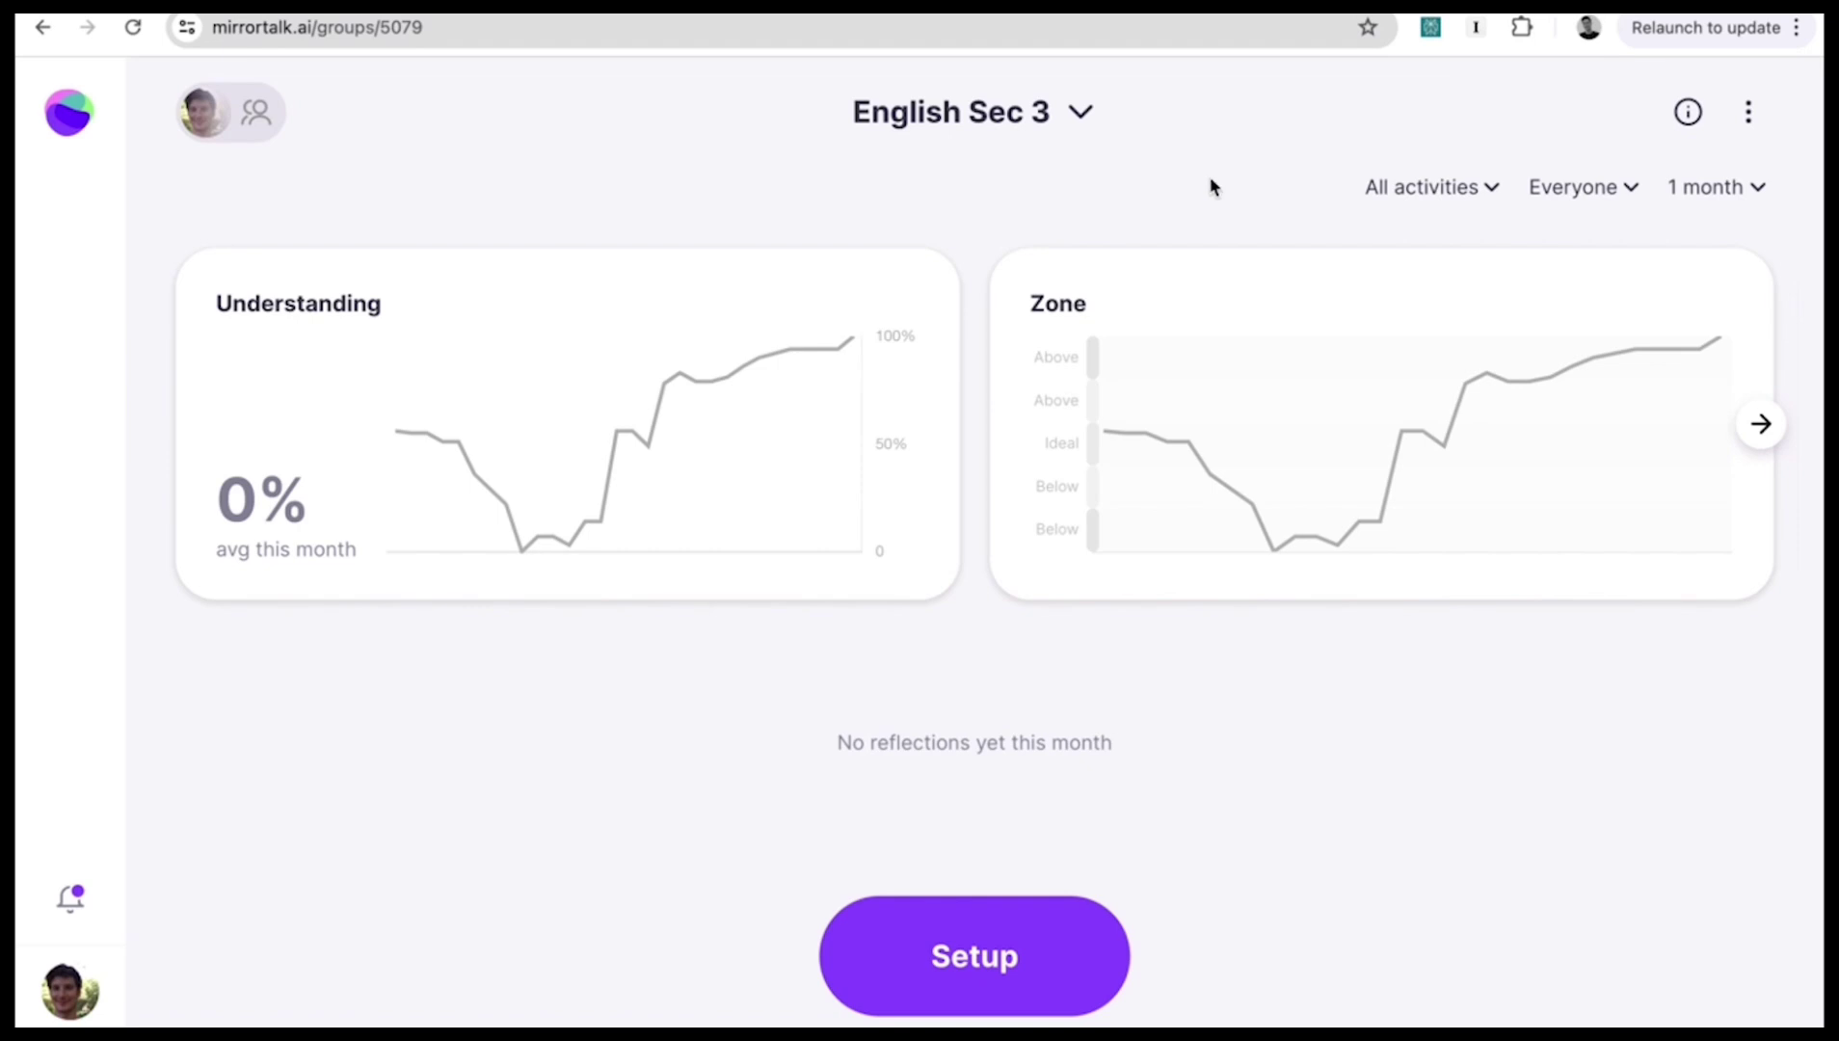
# Switch to the Personal group and start a reflection there.
pyautogui.click(977, 124)
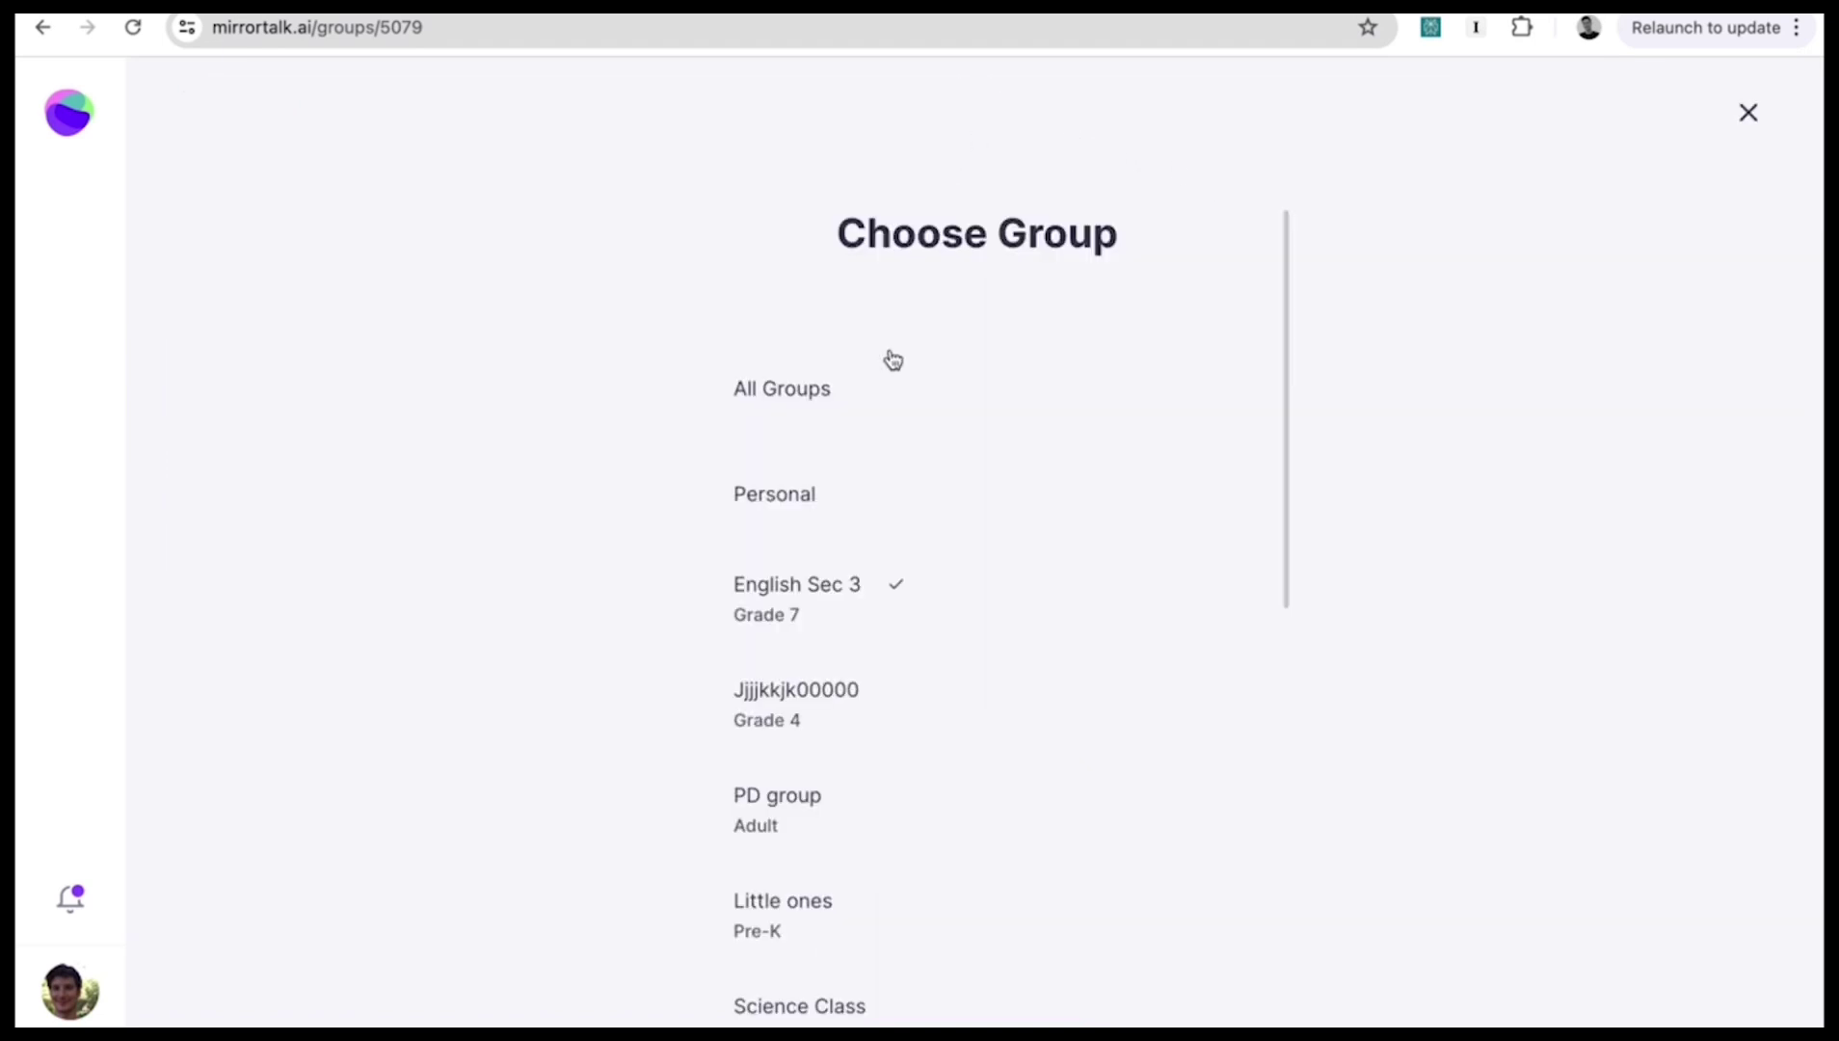
pyautogui.click(825, 505)
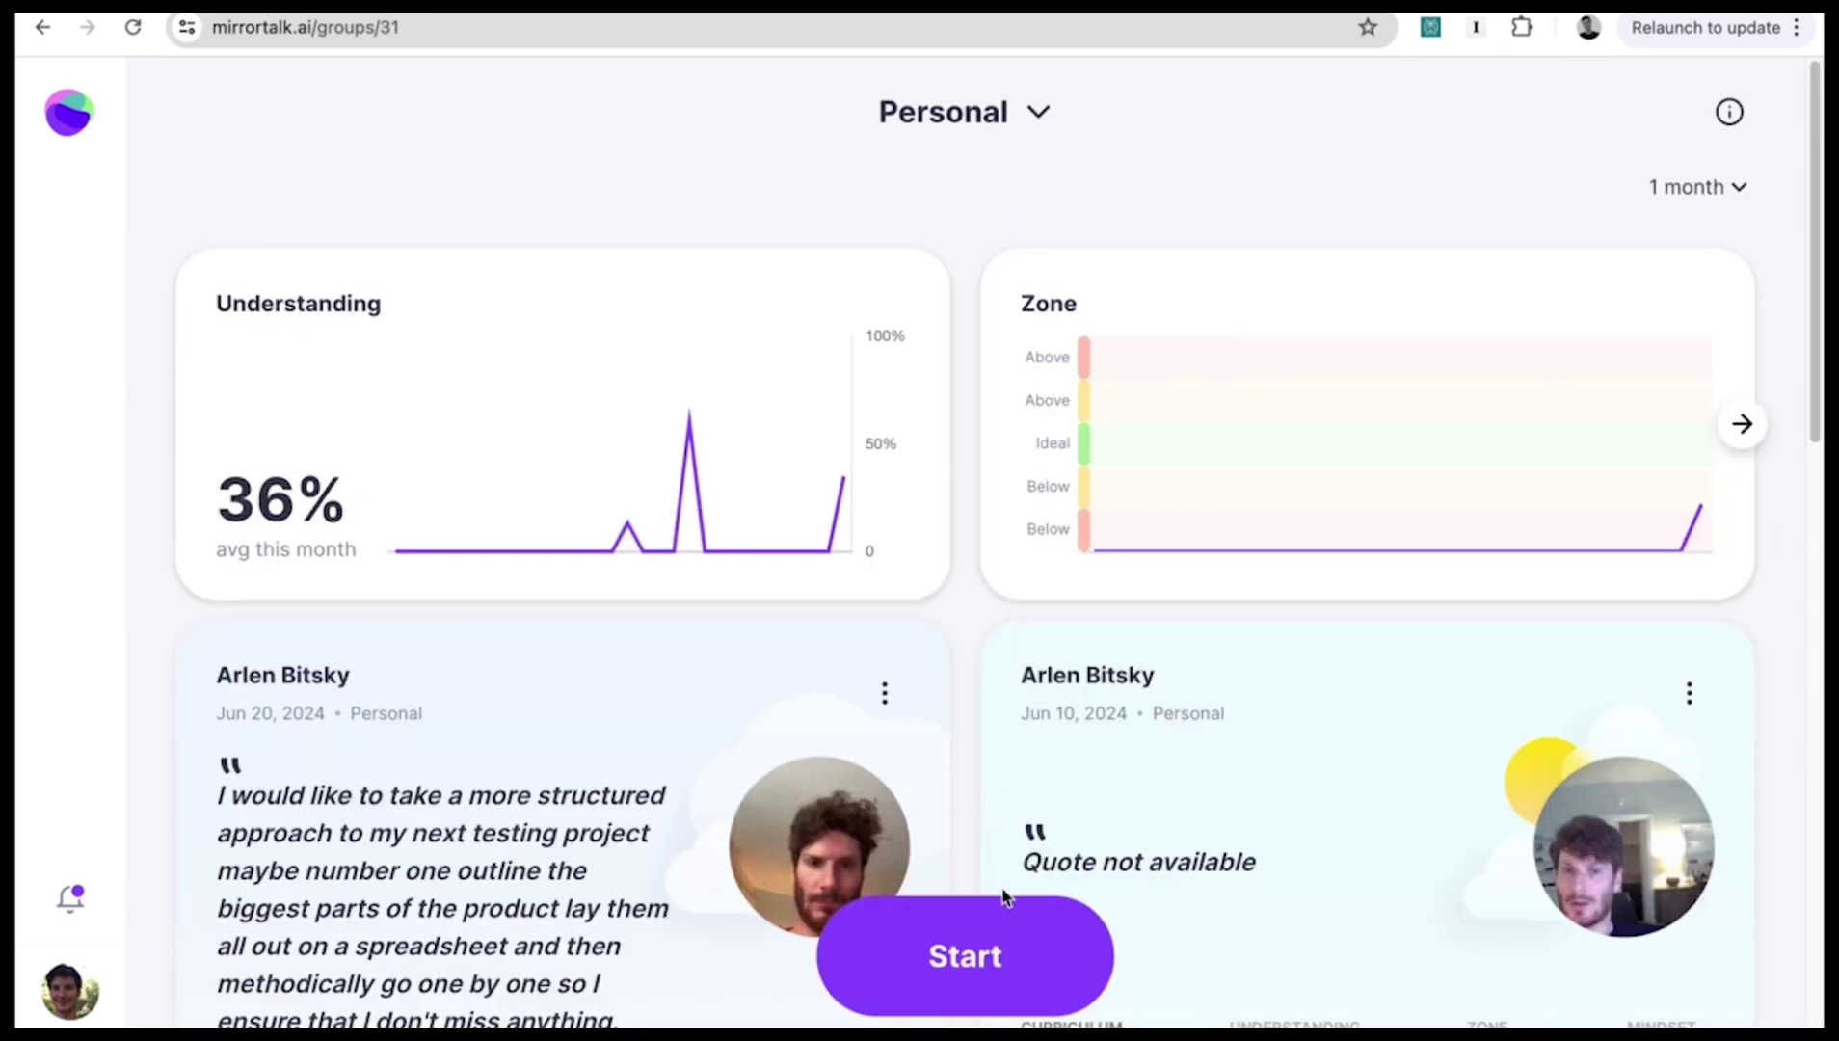
pyautogui.click(1025, 968)
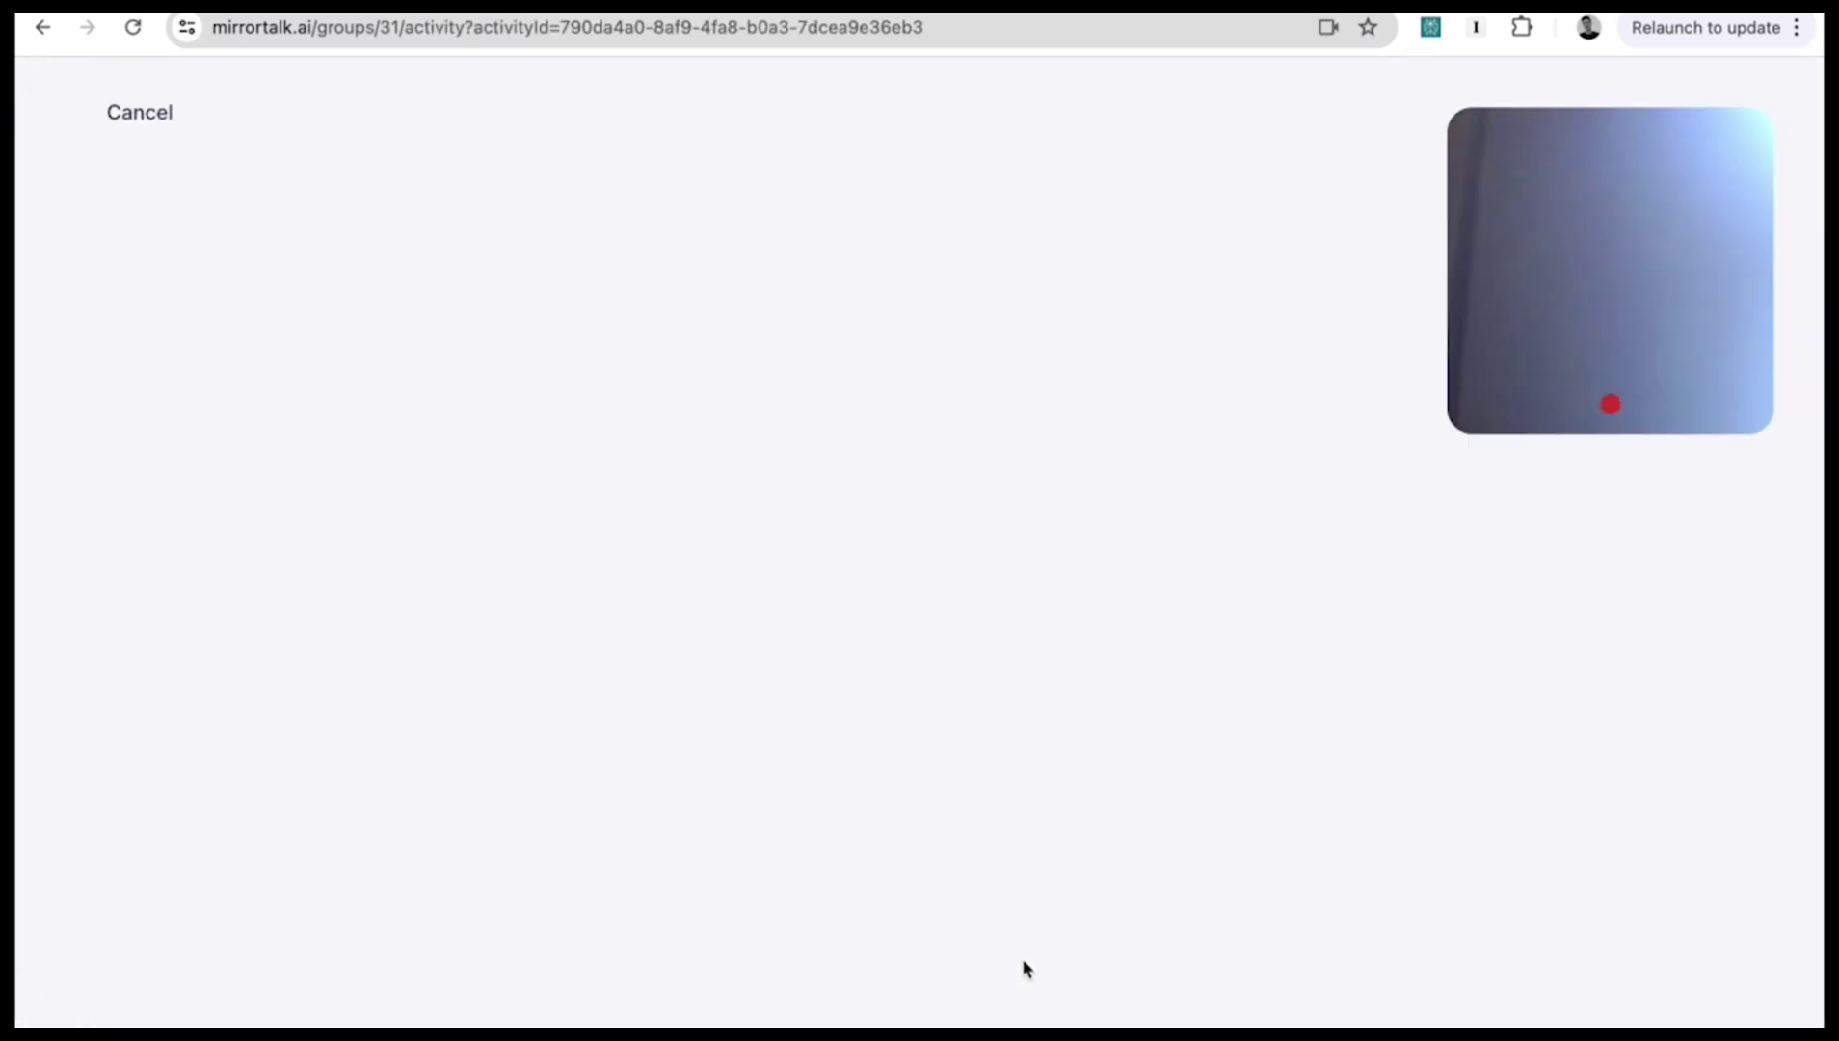